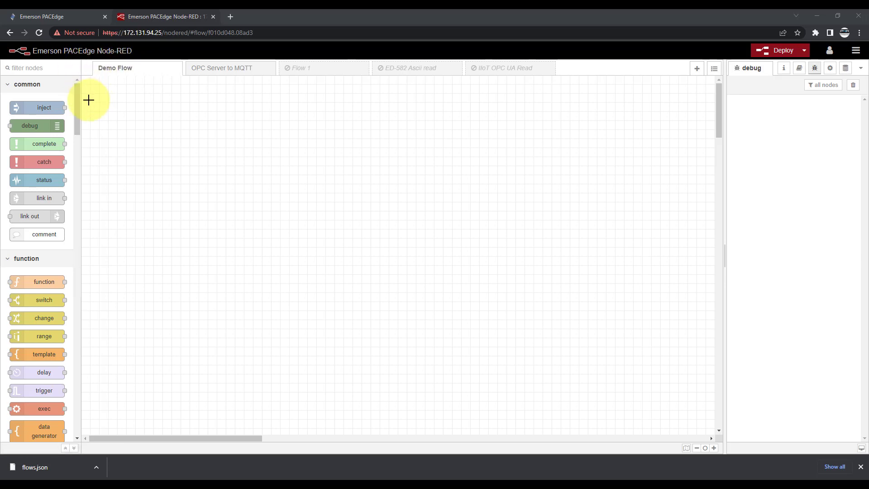
- Place an OPCUA-IIoT Inject node from the IIoT category on the Demo Flow canvas
{"action": "left_click_drag", "start_coordinate": [76, 99], "coordinate": [83, 265]}
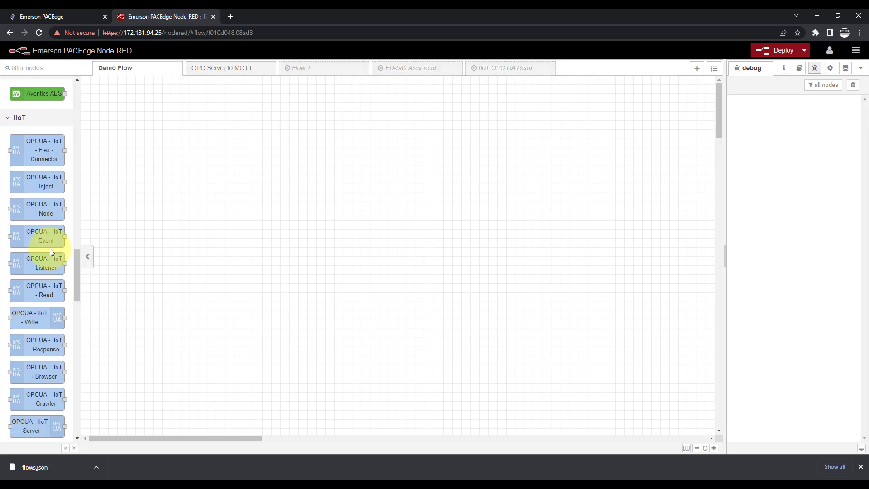
{"action": "mouse_move", "coordinate": [52, 246]}
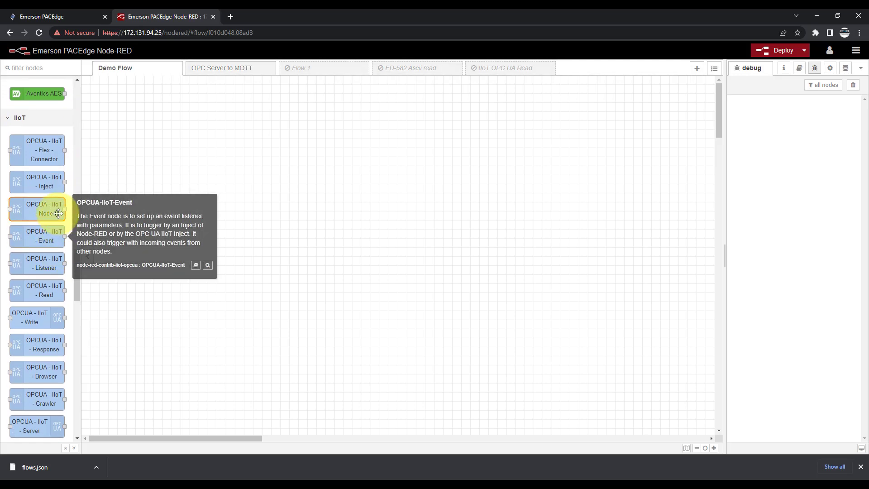
{"action": "mouse_move", "coordinate": [36, 180]}
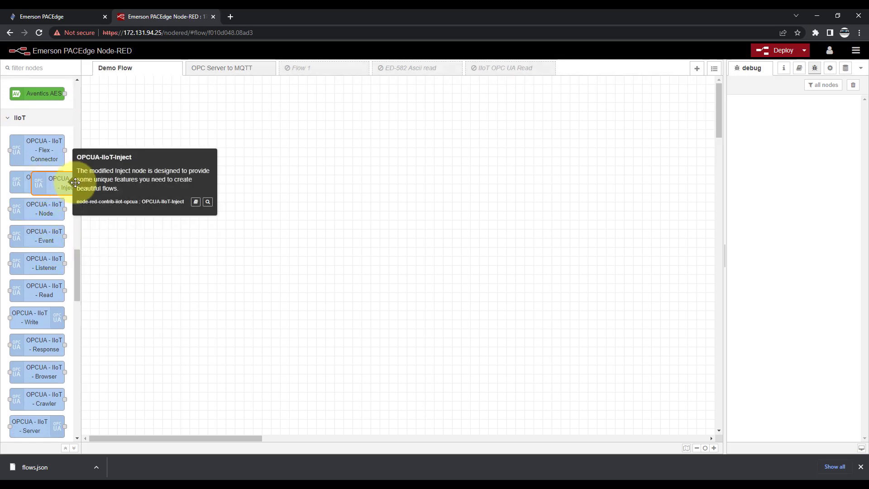
{"action": "left_click_drag", "start_coordinate": [36, 180], "coordinate": [140, 213]}
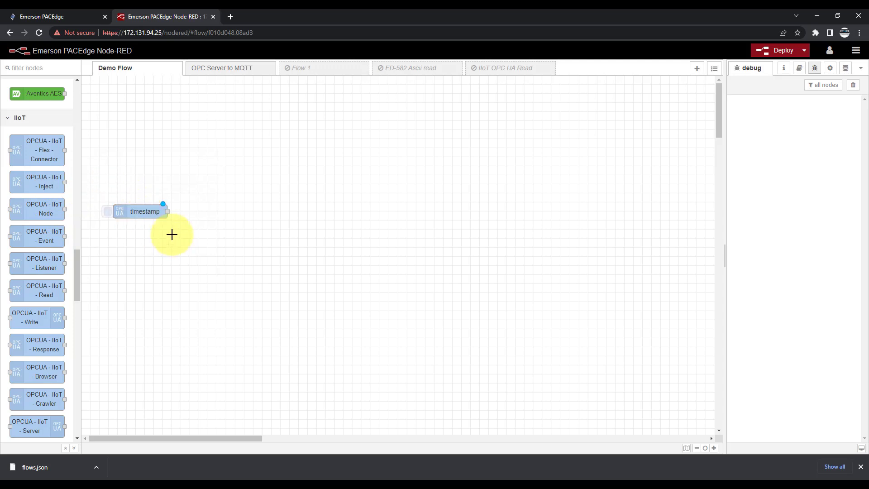
- Configure the OPCUA-IIoT Inject node to inject once at start and repeat at an interval of 500 milliseconds
{"action": "double_click", "coordinate": [155, 211]}
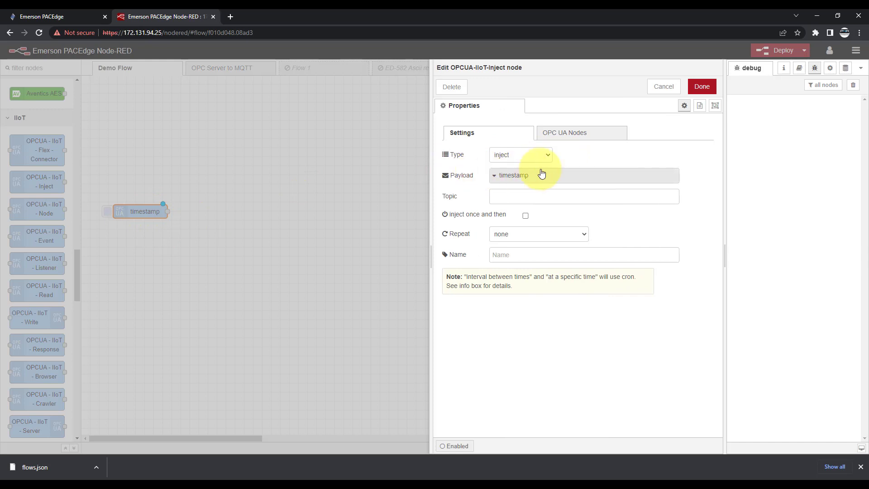
{"action": "left_click", "coordinate": [525, 216]}
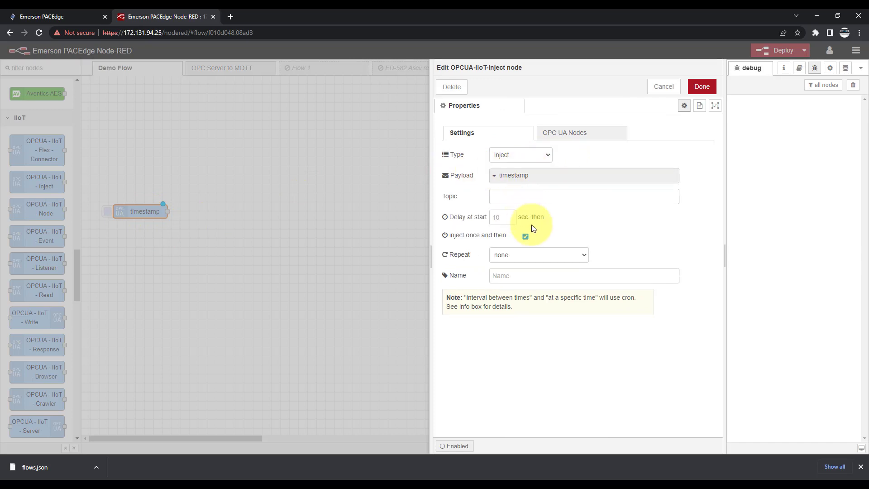
{"action": "left_click", "coordinate": [537, 255]}
{"action": "left_click", "coordinate": [522, 276]}
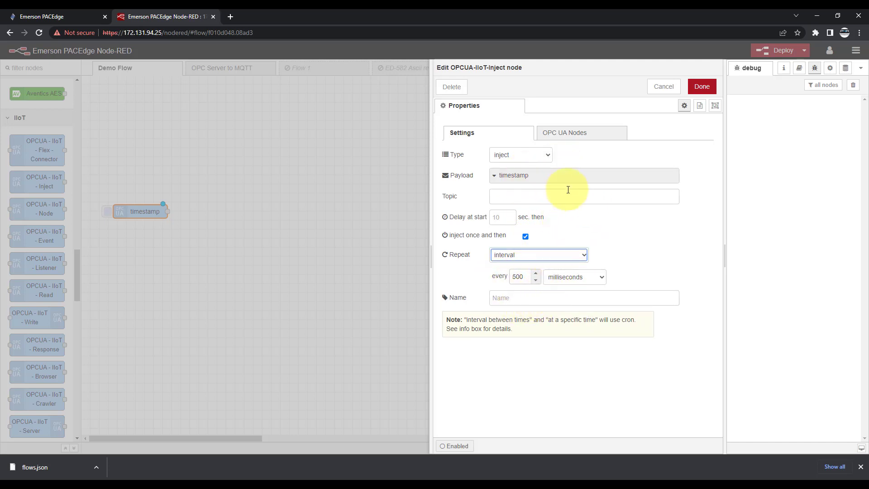
{"action": "left_click", "coordinate": [659, 243]}
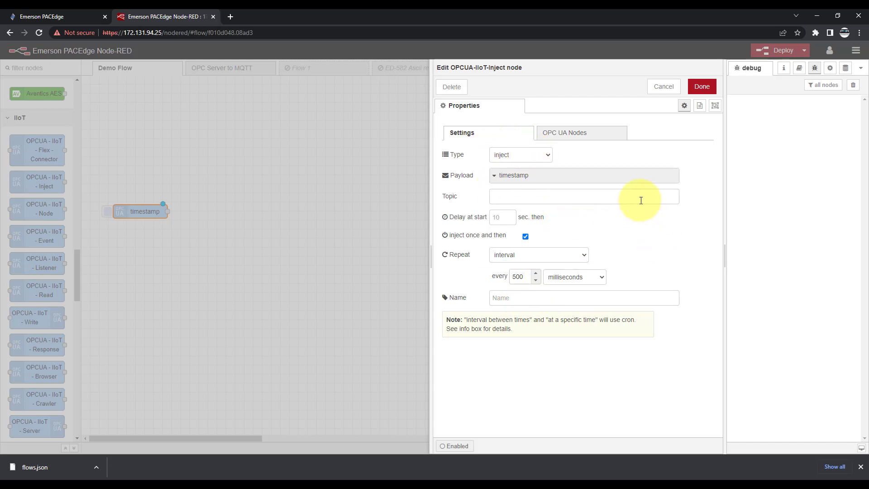
- Show the Inject node's OPC UA Nodes list and switch to UaExpert
{"action": "left_click", "coordinate": [568, 134]}
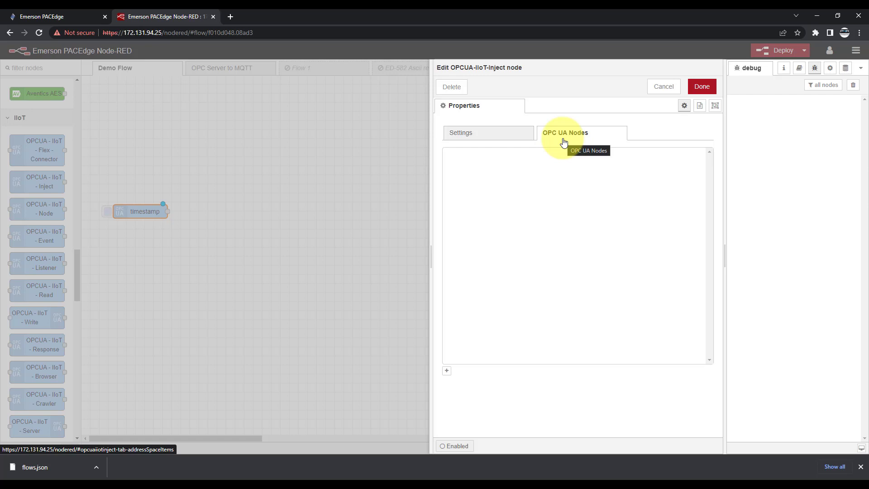
{"action": "left_click_drag", "start_coordinate": [868, 67], "coordinate": [386, 84]}
{"action": "double_click", "coordinate": [386, 84]}
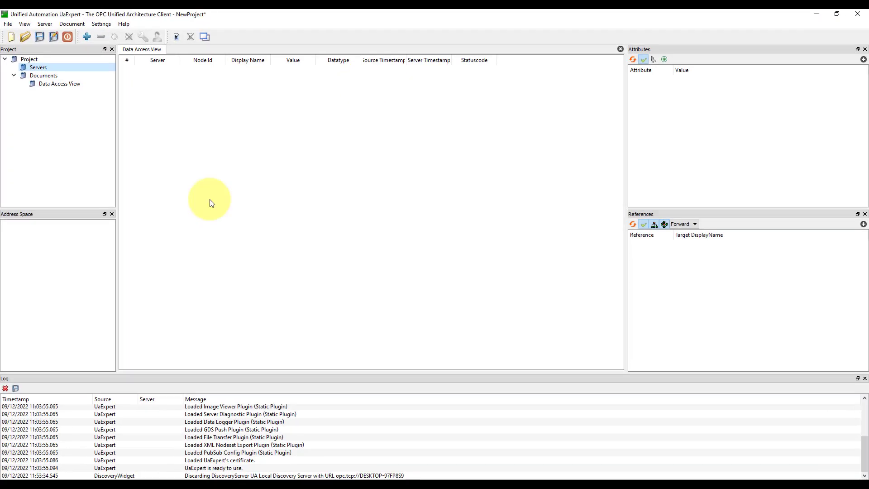
- Start adding a server with the configuration name PAC
{"action": "left_click", "coordinate": [87, 36]}
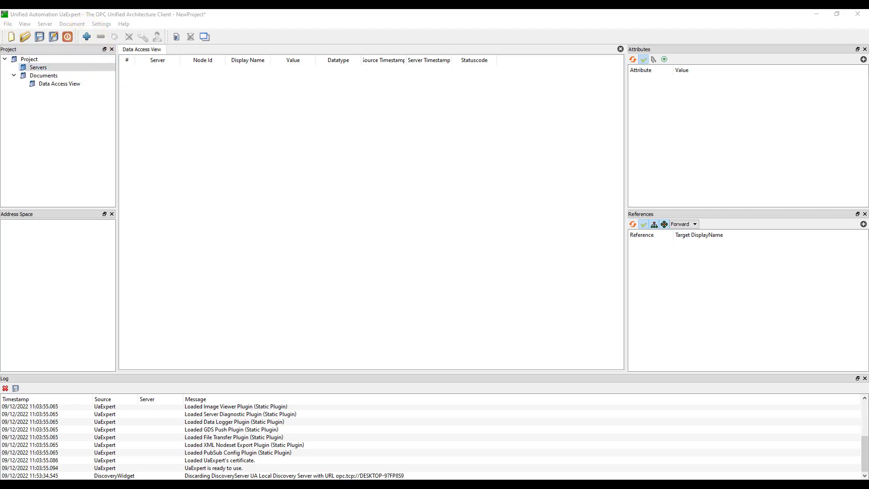
{"action": "left_click_drag", "start_coordinate": [868, 93], "coordinate": [207, 71]}
{"action": "type", "text": "PAD"}
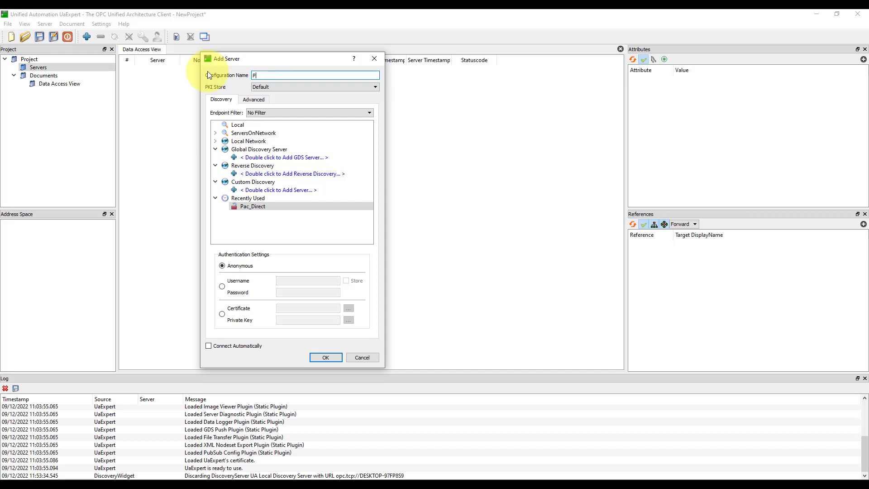
{"action": "type", "text": "C"}
- Set the server's endpoint URL to opc.tcp://172.131.94.25:62841 and add the server to the project
{"action": "left_click", "coordinate": [253, 100]}
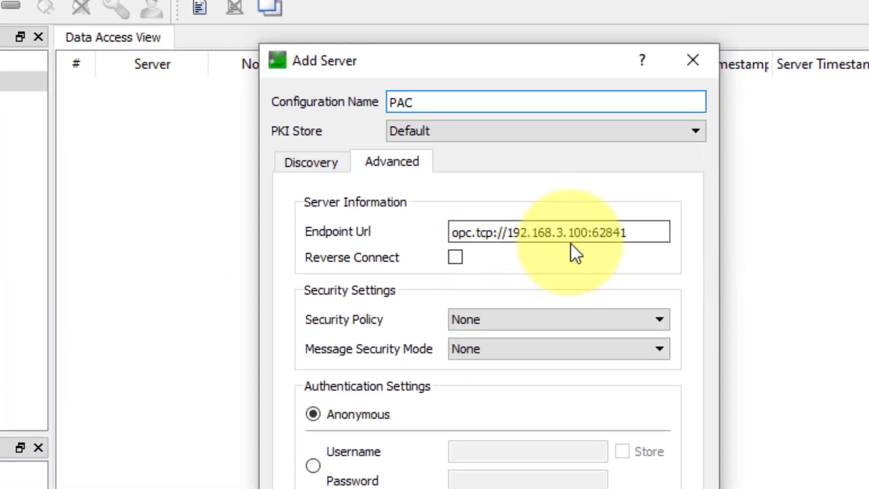
{"action": "left_click_drag", "start_coordinate": [586, 233], "coordinate": [508, 232]}
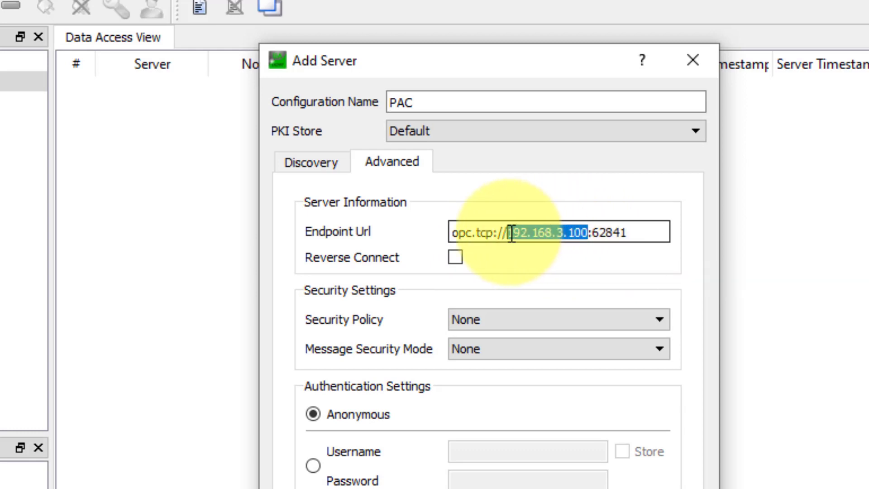
{"action": "type", "text": "172.131"}
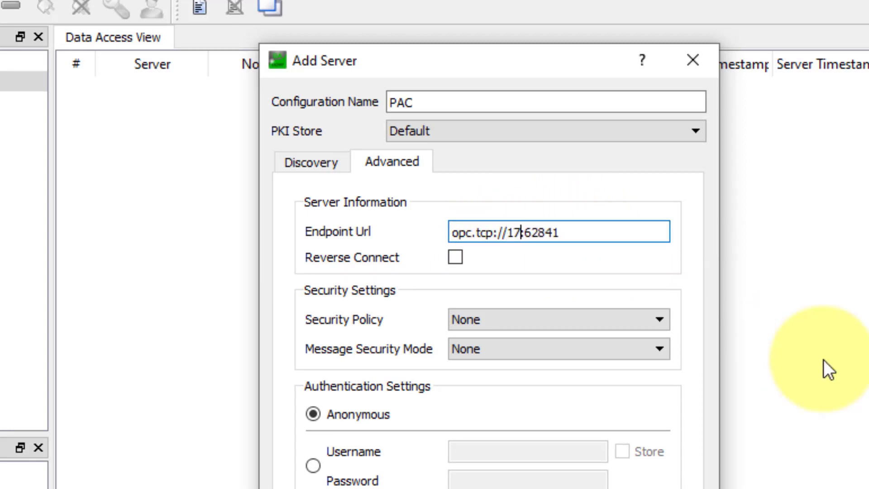
{"action": "type", "text": "."}
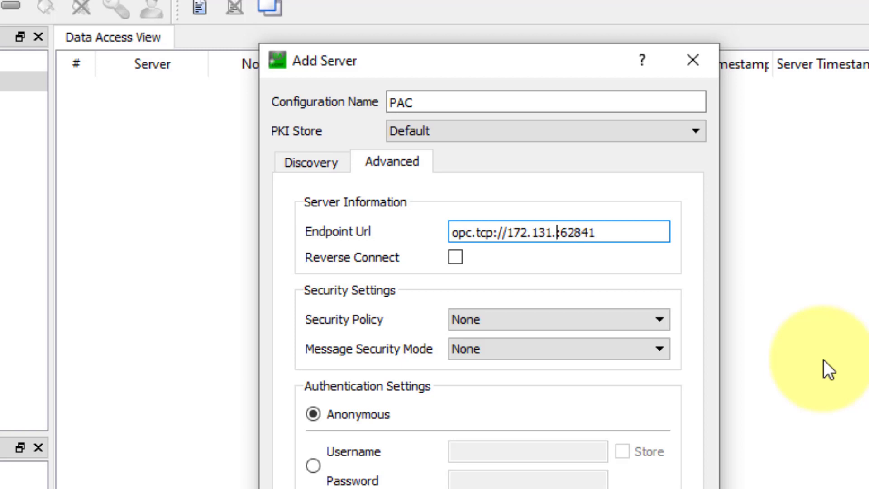
{"action": "type", "text": "94.25"}
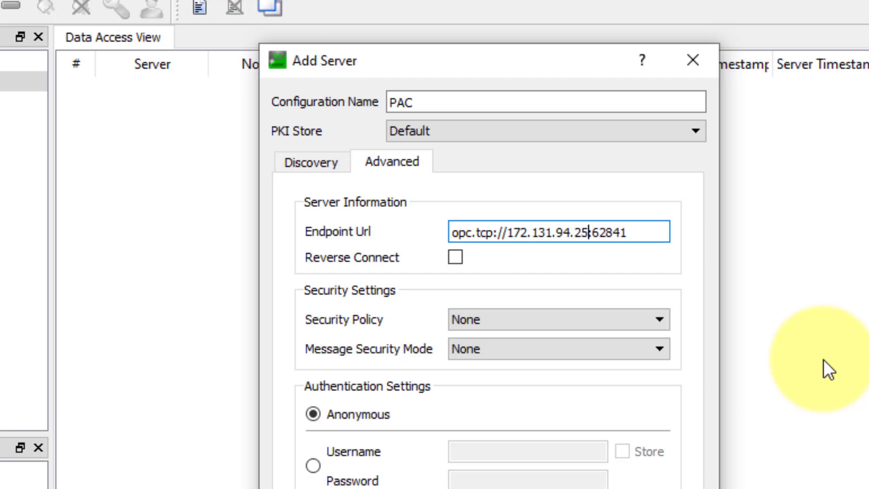
{"action": "key", "text": "Right"}
{"action": "key", "text": "Right"}
{"action": "key", "text": "Right"}
{"action": "key", "text": "Right"}
{"action": "key", "text": "Right"}
{"action": "key", "text": "Right"}
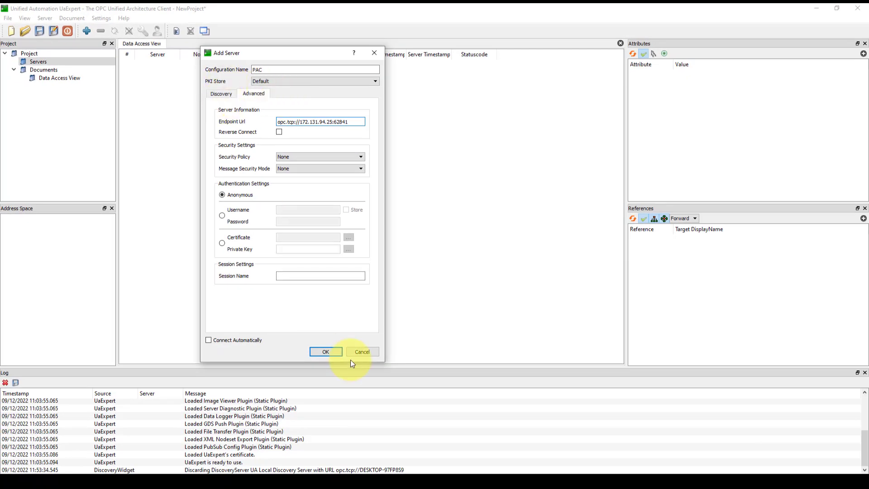
{"action": "left_click", "coordinate": [336, 353]}
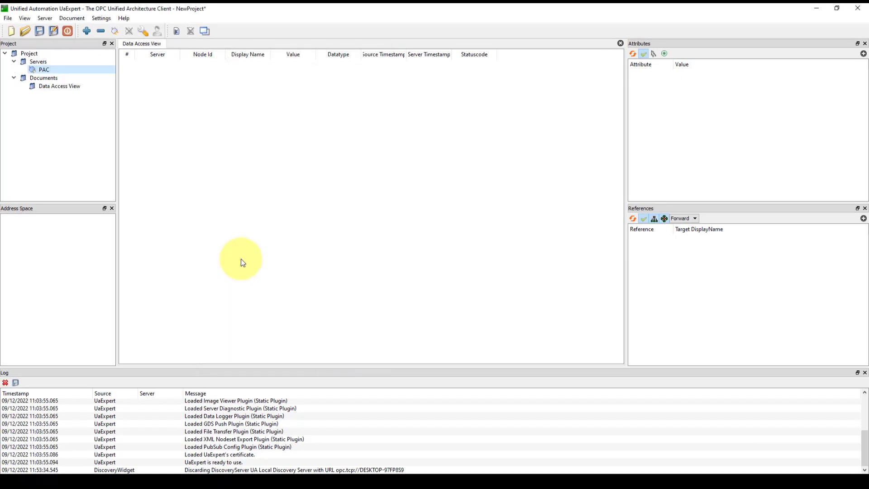
- Connect to the PAC server, accepting its certificate temporarily for this session
{"action": "right_click", "coordinate": [42, 69]}
{"action": "left_click", "coordinate": [54, 77]}
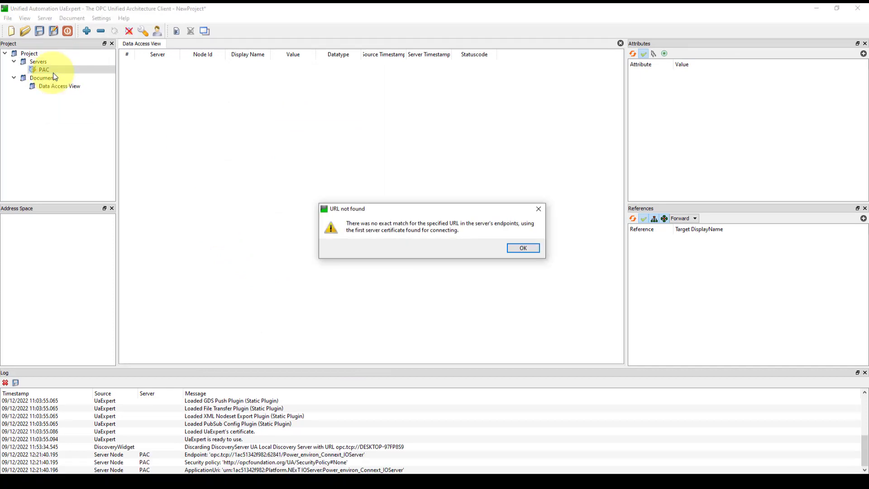
{"action": "left_click", "coordinate": [525, 248]}
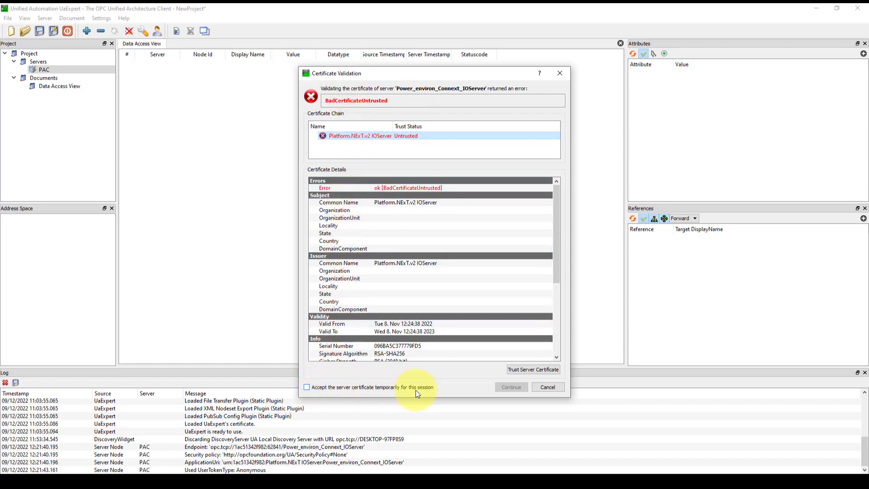
{"action": "left_click", "coordinate": [306, 387]}
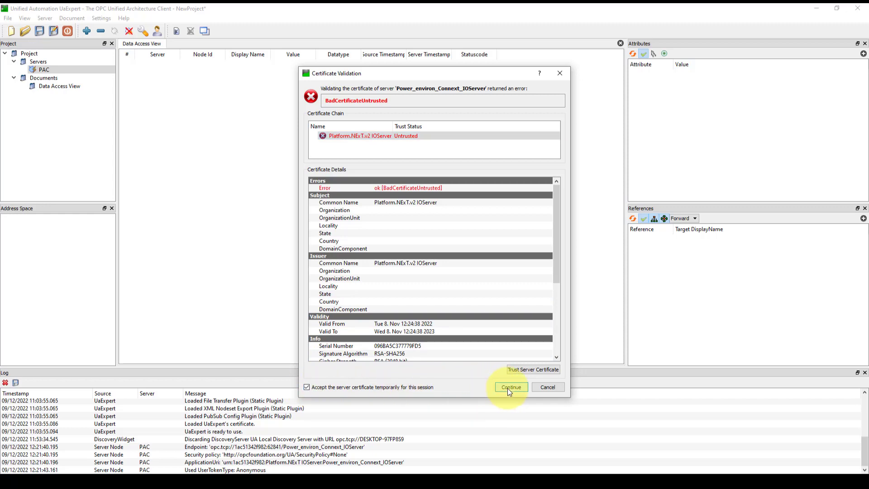
{"action": "left_click", "coordinate": [508, 388]}
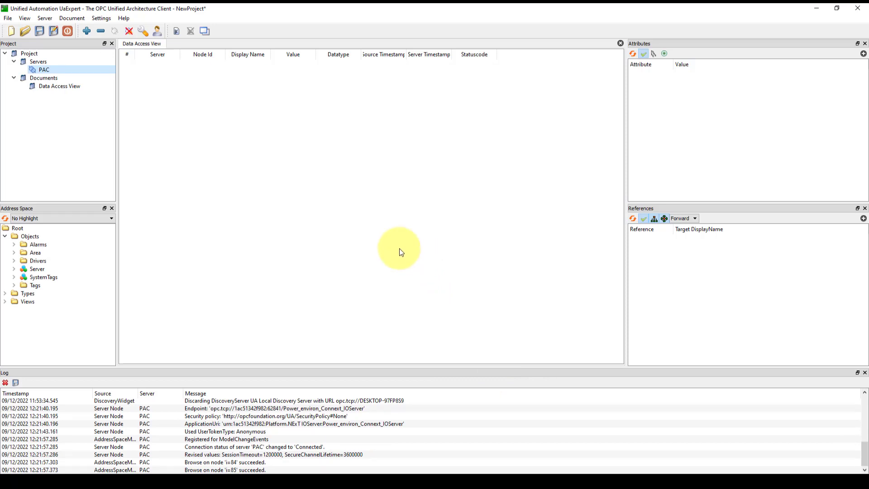
- Expand Tags and ND_Meter in the address space and select the Phase1_Volts tag
{"action": "left_click", "coordinate": [14, 286]}
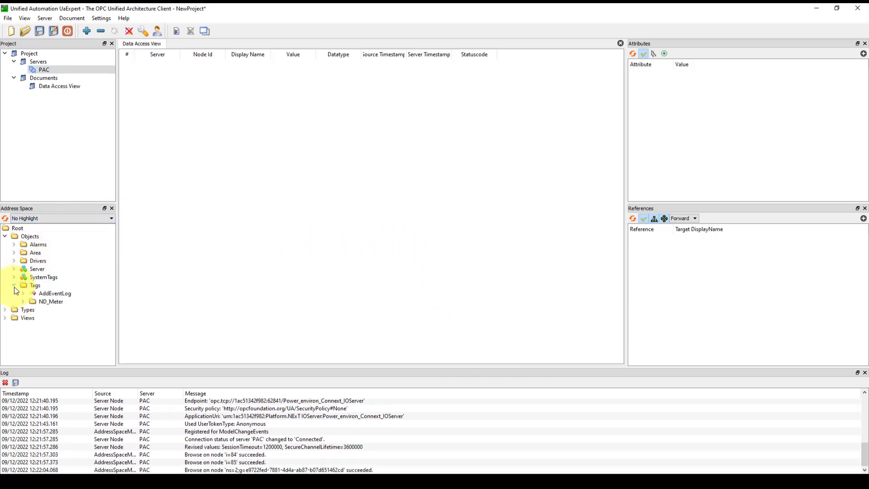
{"action": "left_click", "coordinate": [22, 302]}
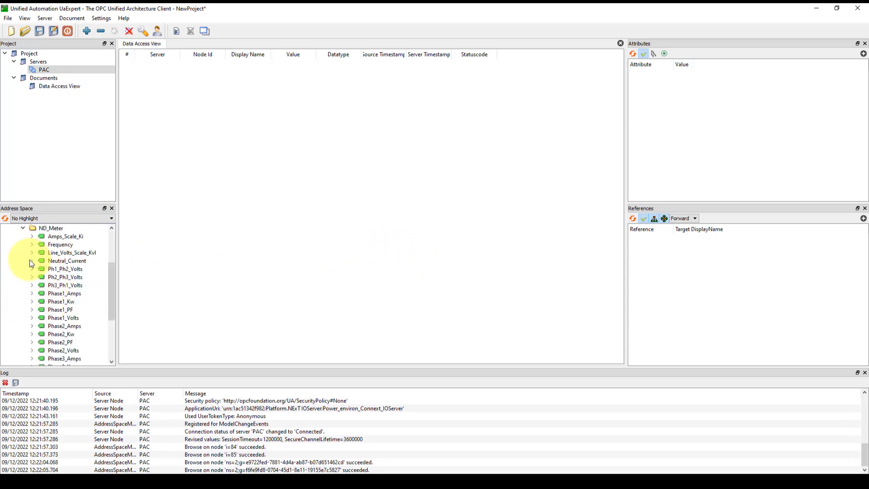
{"action": "left_click", "coordinate": [59, 319]}
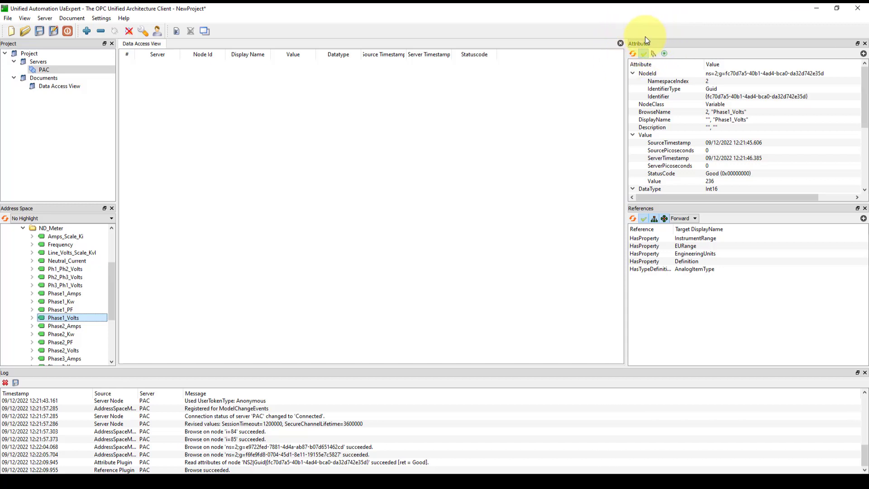
{"action": "left_click", "coordinate": [715, 73]}
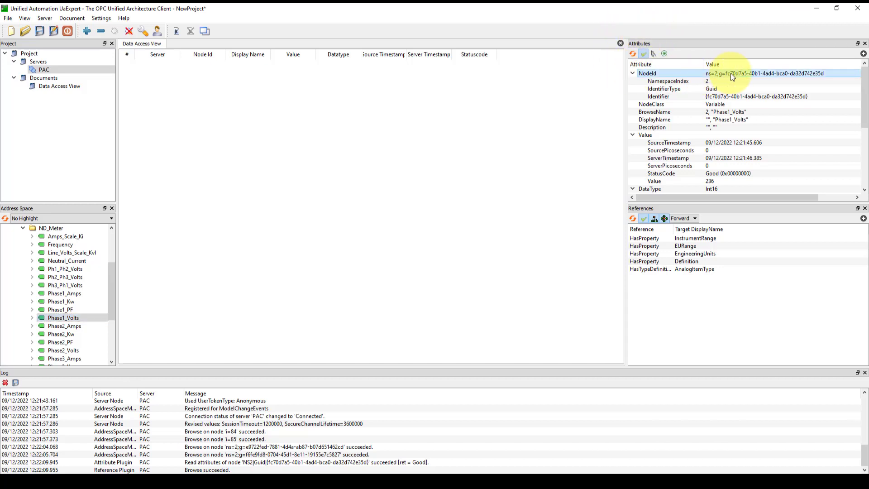
{"action": "double_click", "coordinate": [765, 73]}
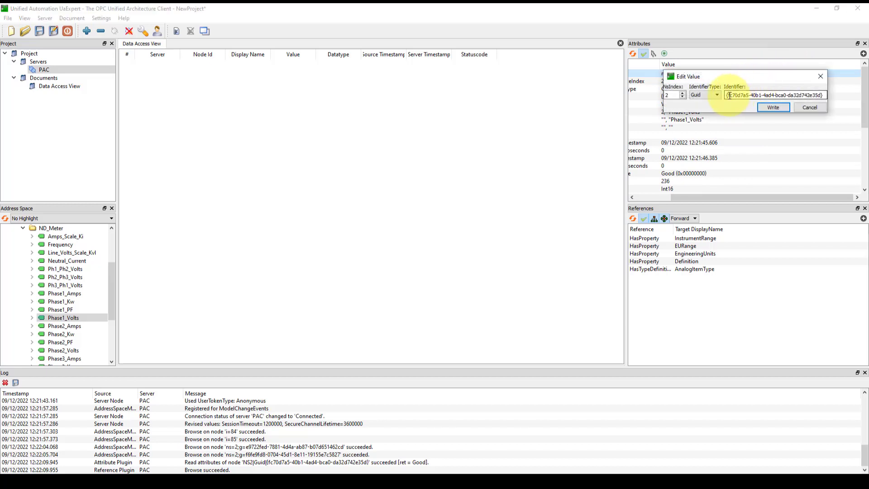
{"action": "left_click_drag", "start_coordinate": [729, 77], "coordinate": [730, 104]}
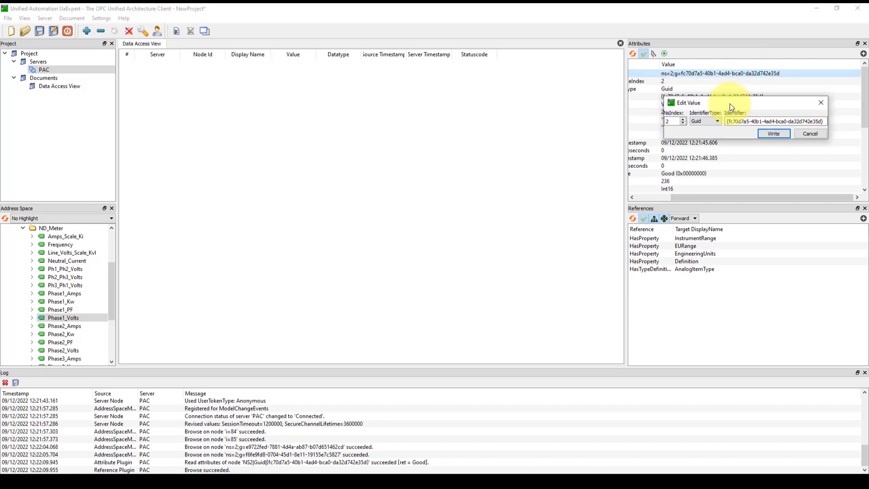
{"action": "left_click", "coordinate": [812, 134]}
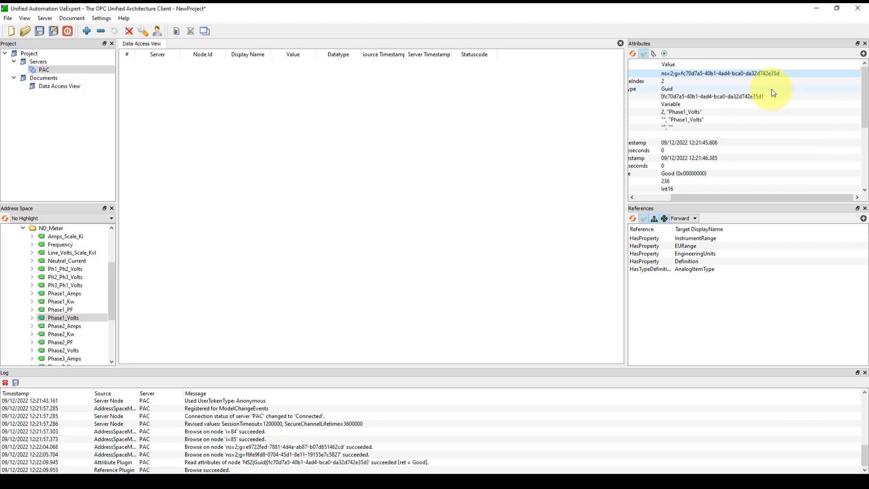
- Copy the NodeId value of the Phase1_Volts tag
{"action": "right_click", "coordinate": [774, 74]}
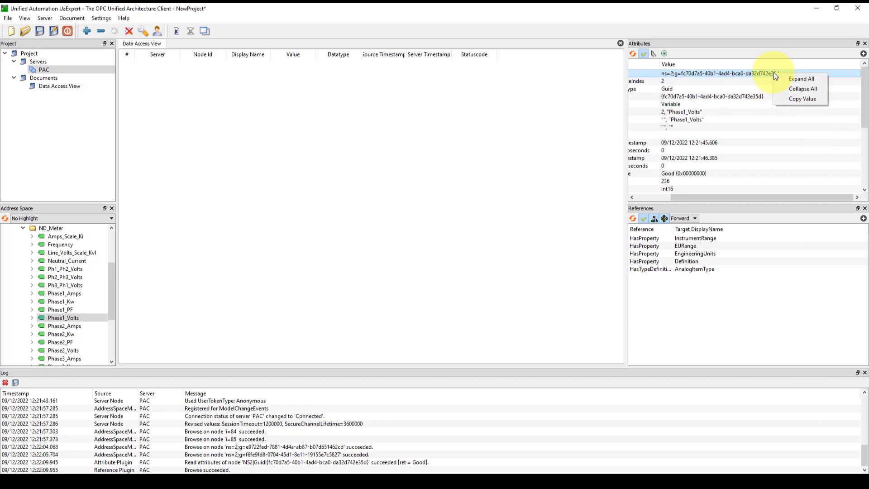
{"action": "left_click", "coordinate": [797, 98]}
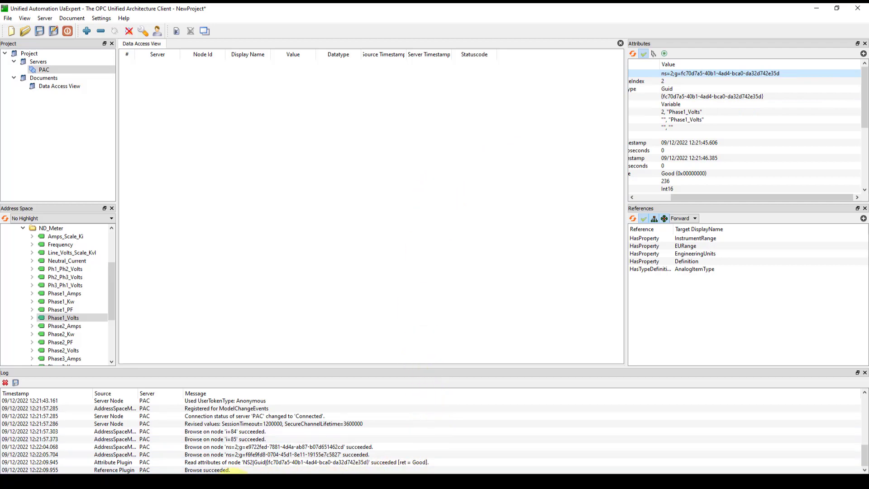
- Switch to Node-RED and add an OPC UA node entry named Phase1Volts to the inject node, pasting the copied NodeId as its address
{"action": "left_click", "coordinate": [238, 483]}
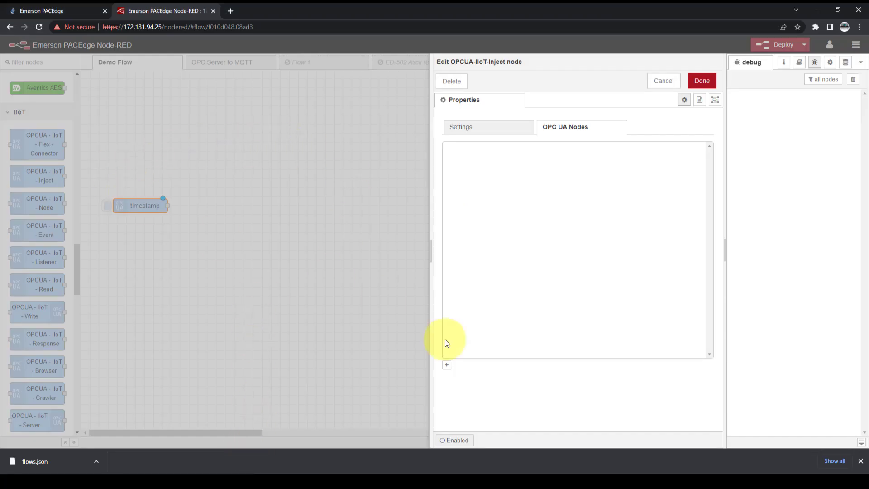
{"action": "left_click", "coordinate": [447, 365]}
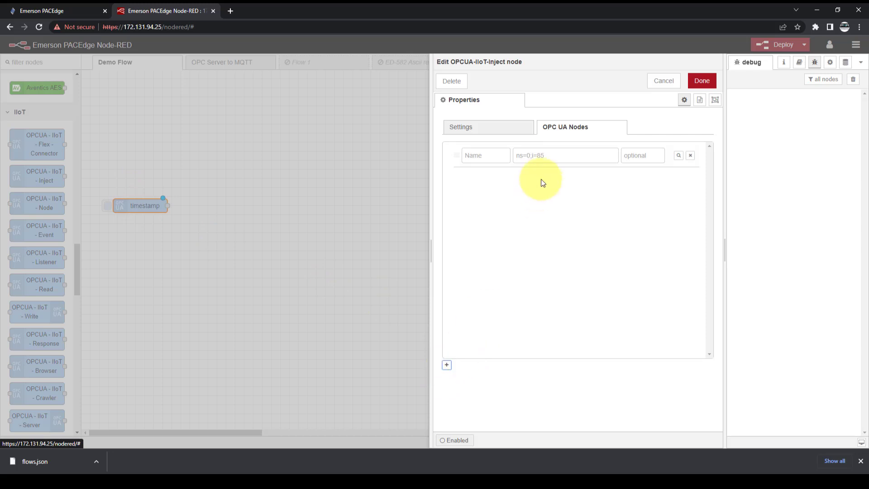
{"action": "left_click", "coordinate": [482, 155]}
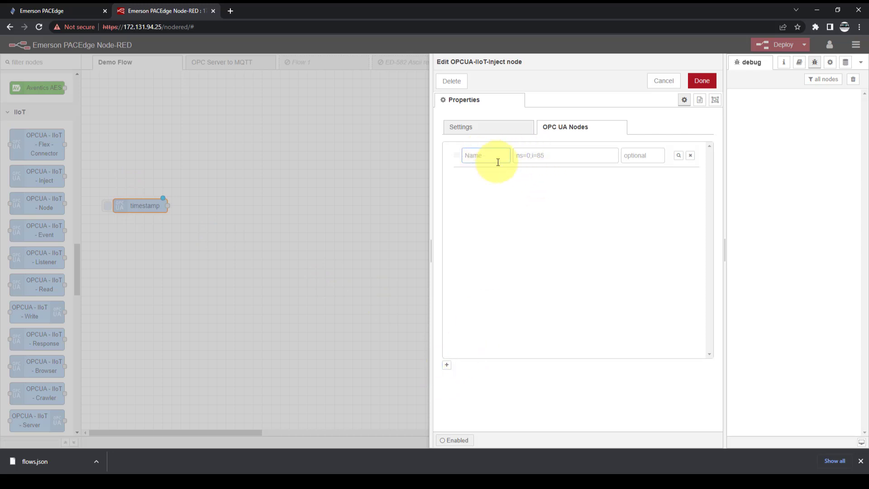
{"action": "type", "text": "Phase1Volts"}
{"action": "left_click", "coordinate": [557, 156]}
{"action": "right_click", "coordinate": [557, 157]}
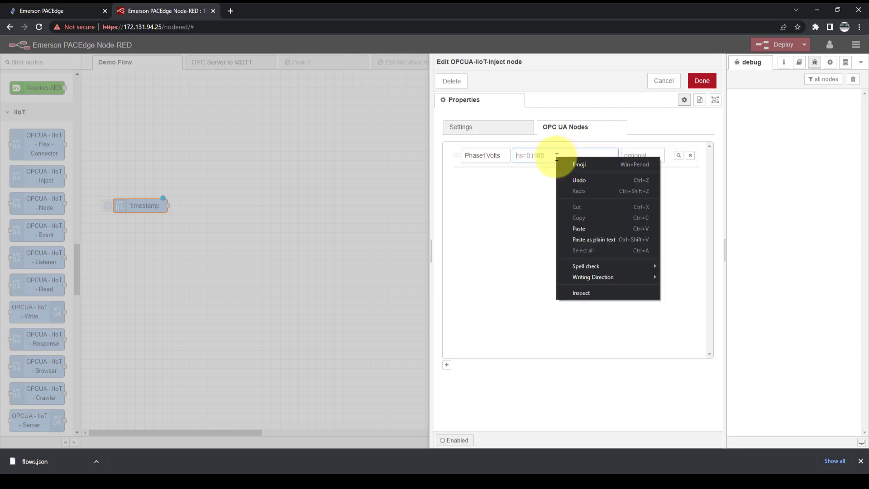
{"action": "left_click", "coordinate": [579, 228]}
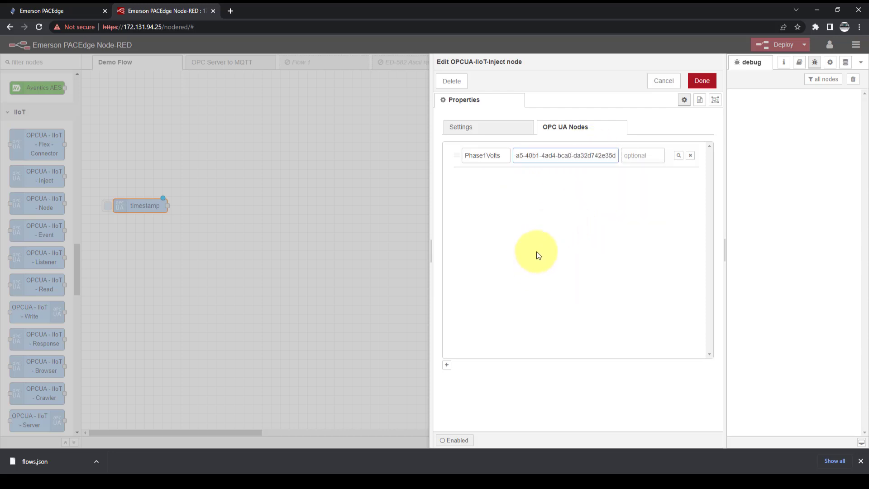
- Add a second OPC UA node entry named Phase1Amps and close the inject node's editor, leaving the entry's NodeId blank
{"action": "left_click", "coordinate": [447, 365]}
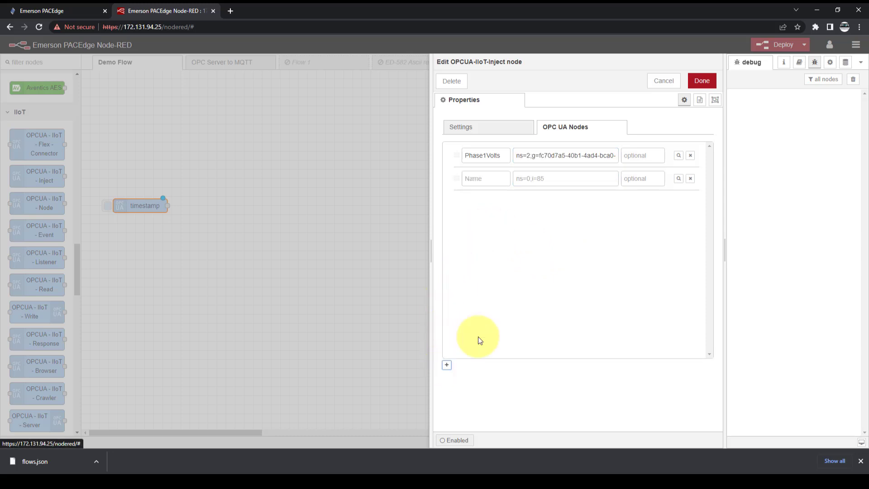
{"action": "left_click", "coordinate": [483, 179]}
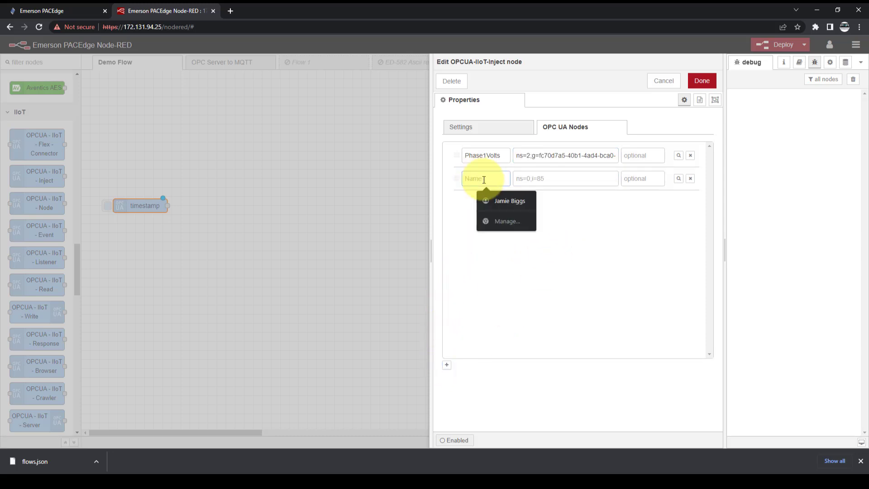
{"action": "type", "text": "Phase1Amps"}
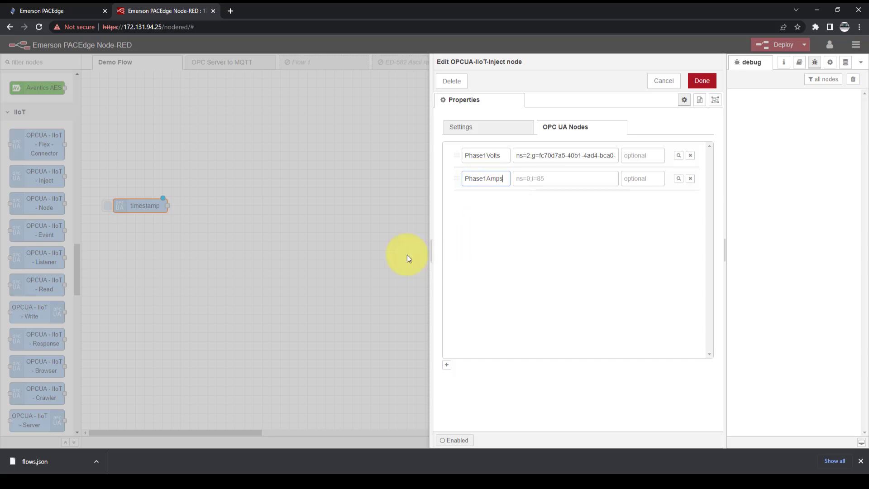
{"action": "left_click", "coordinate": [385, 257]}
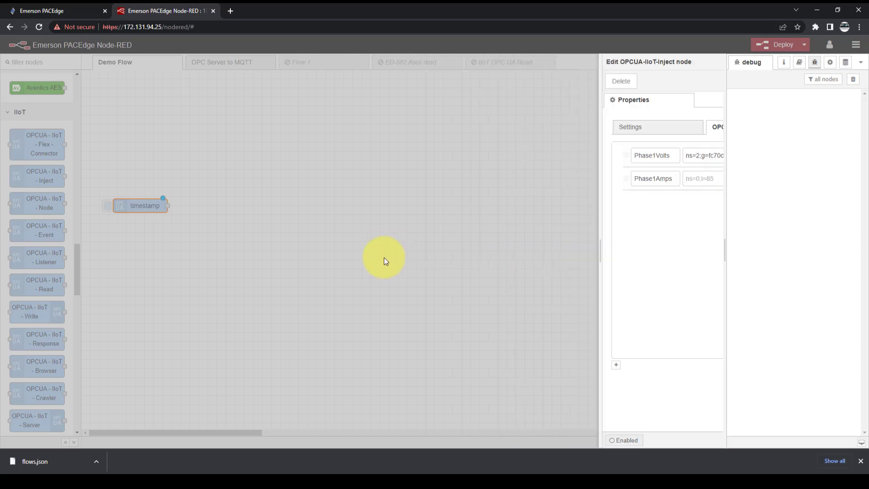
- Switch to UaExpert, select the Phase1_Amps tag under ND_Meter and copy its NodeId value
{"action": "left_click", "coordinate": [410, 482]}
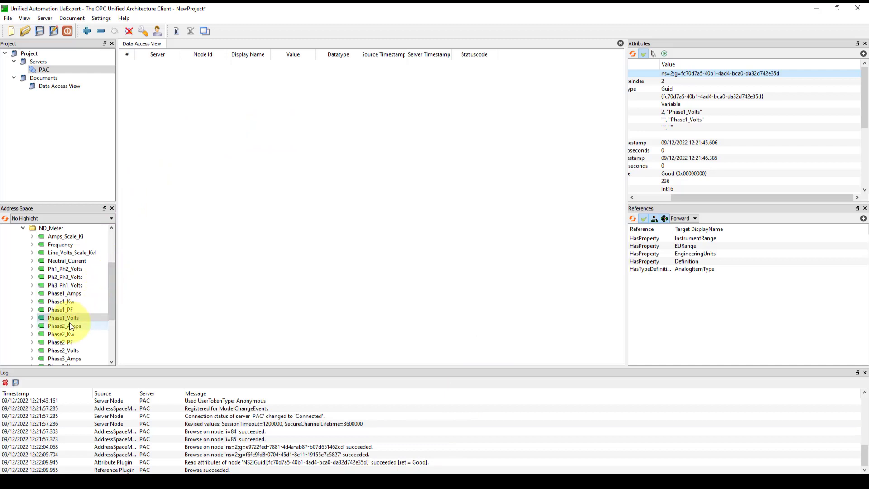
{"action": "left_click", "coordinate": [62, 294]}
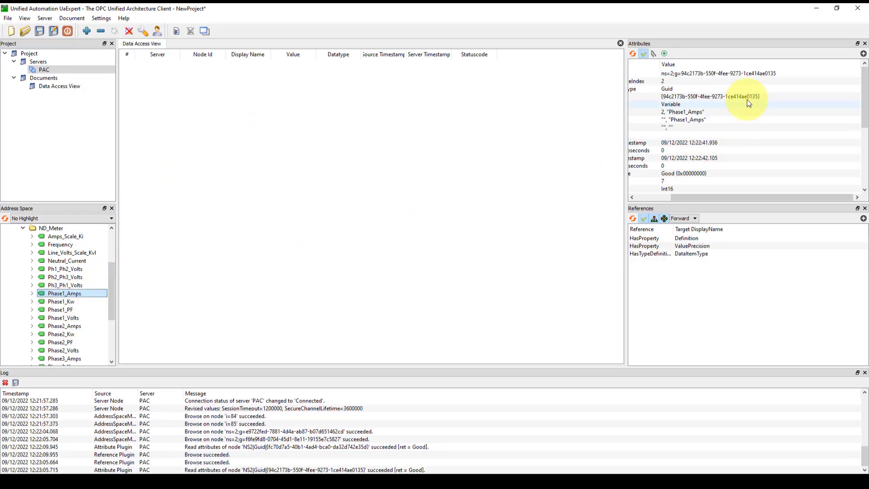
{"action": "right_click", "coordinate": [737, 72]}
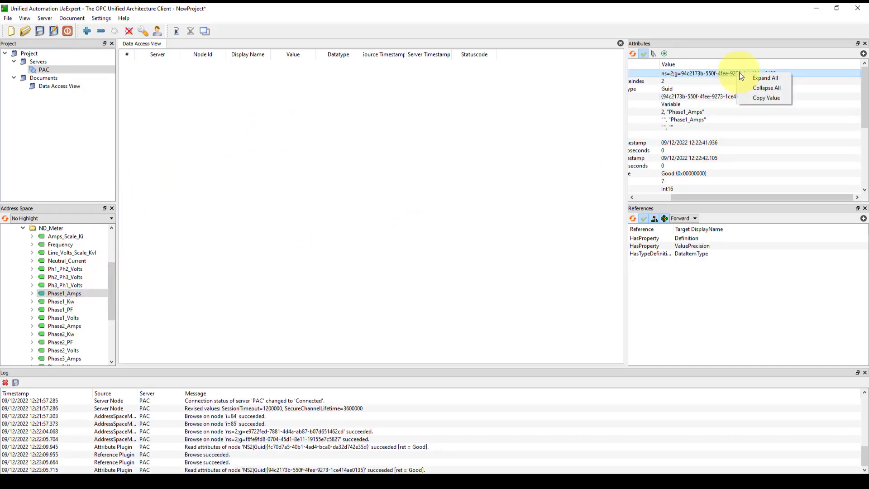
{"action": "left_click", "coordinate": [767, 98]}
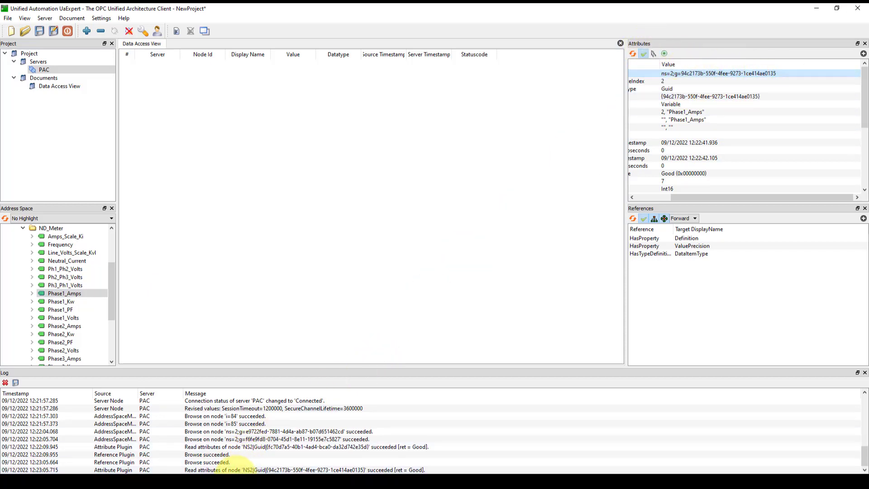
- Switch back to Node-RED, paste the copied NodeId into the inject node's Phase1Amps entry and save the node
{"action": "left_click", "coordinate": [235, 480]}
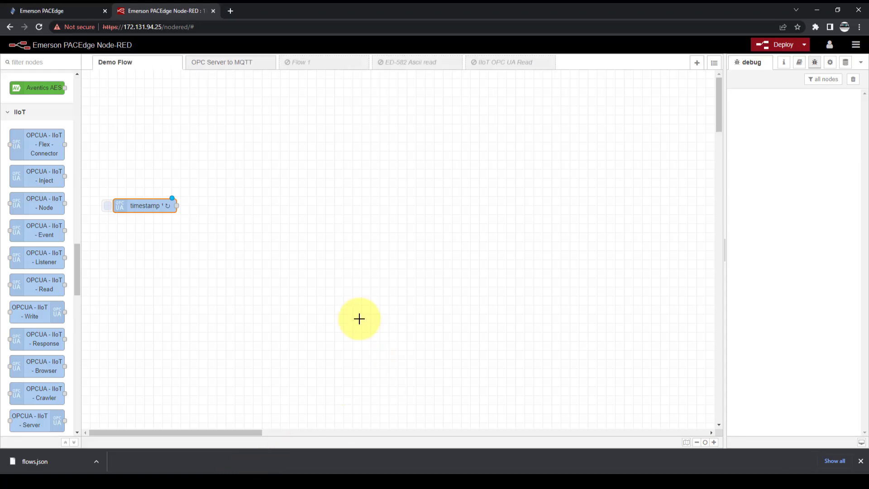
{"action": "double_click", "coordinate": [146, 208]}
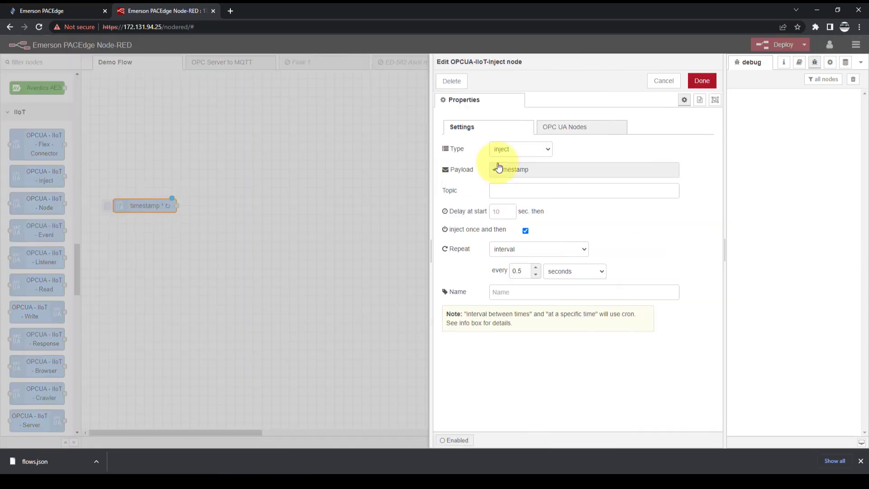
{"action": "left_click", "coordinate": [560, 133]}
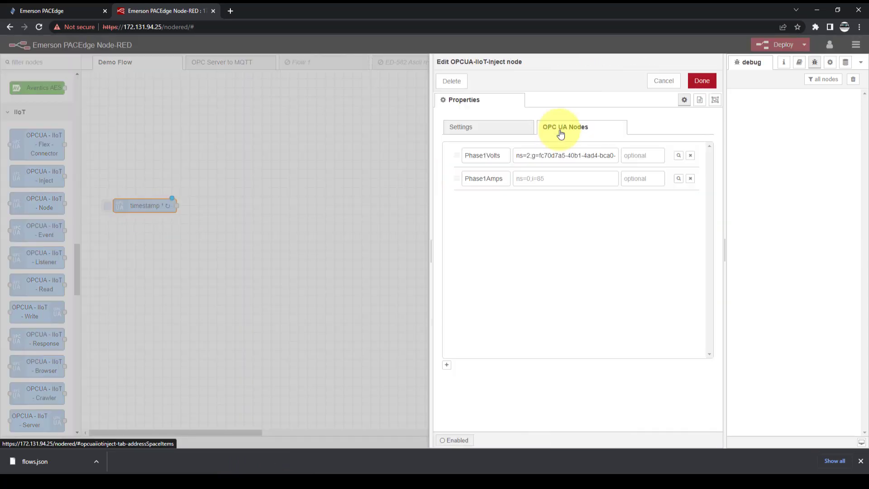
{"action": "right_click", "coordinate": [534, 178]}
{"action": "left_click", "coordinate": [568, 249]}
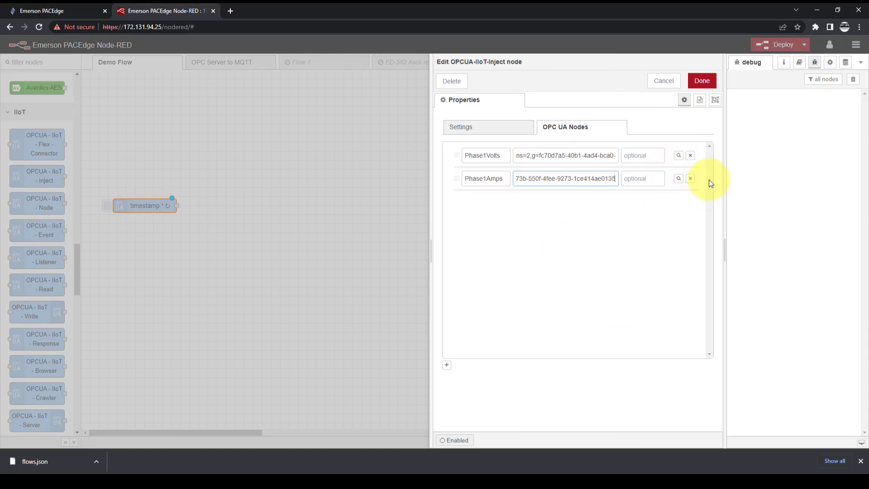
{"action": "left_click", "coordinate": [706, 82]}
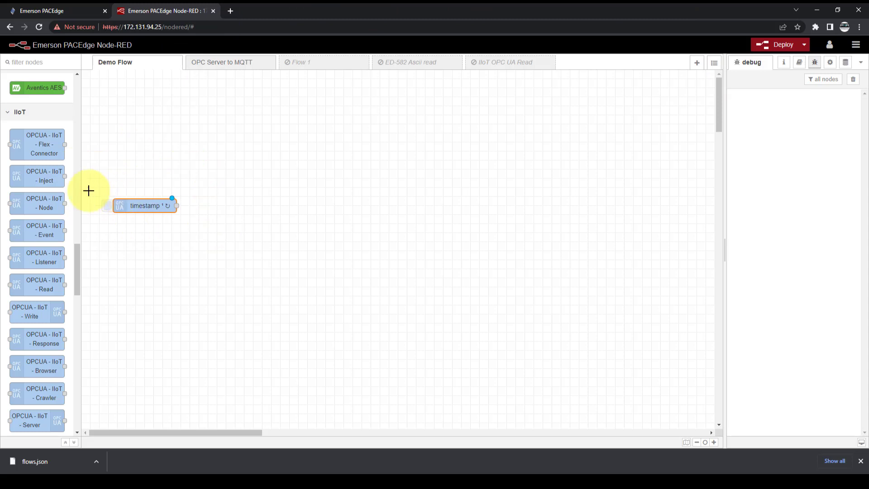
- Place an OPCUA-IIoT Listener node beside the inject node and wire the inject node's output to it
{"action": "left_click_drag", "start_coordinate": [44, 257], "coordinate": [250, 208]}
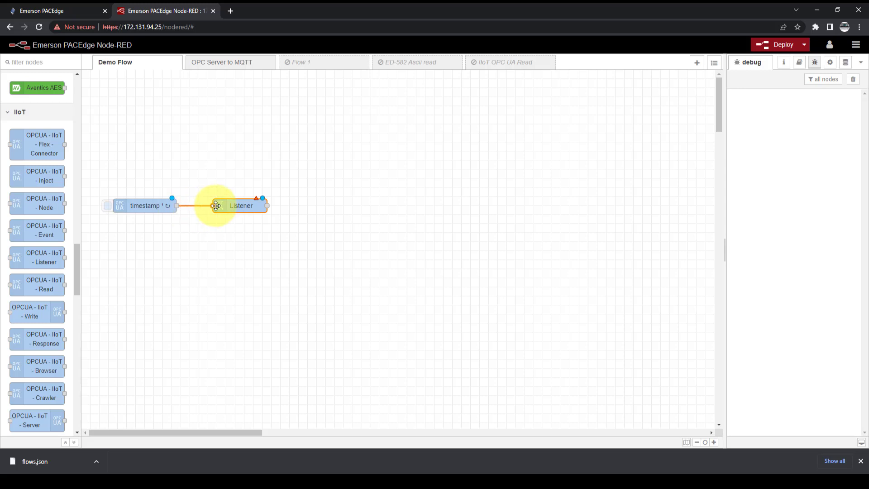
{"action": "left_click_drag", "start_coordinate": [177, 207], "coordinate": [212, 206]}
- Check the Listener's CPL_PACs connector without changing it, and start a new OPCUA-IIoT connector named Connext Server
{"action": "double_click", "coordinate": [249, 207]}
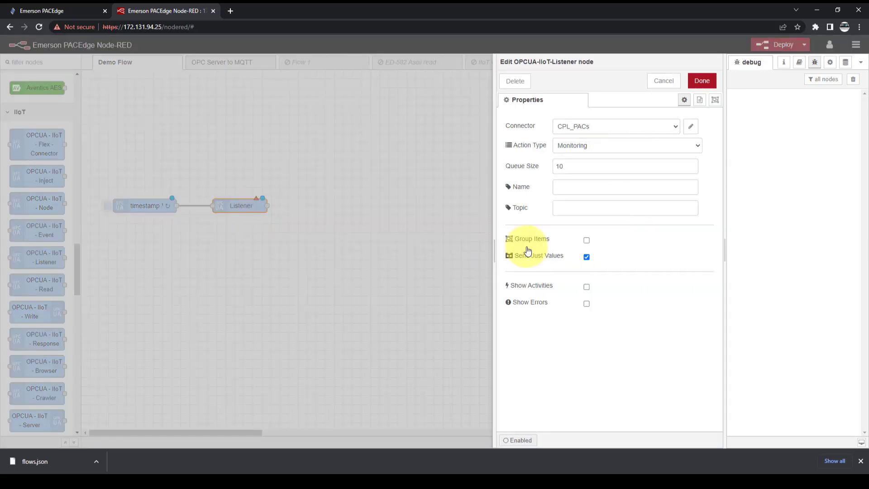
{"action": "left_click", "coordinate": [691, 126]}
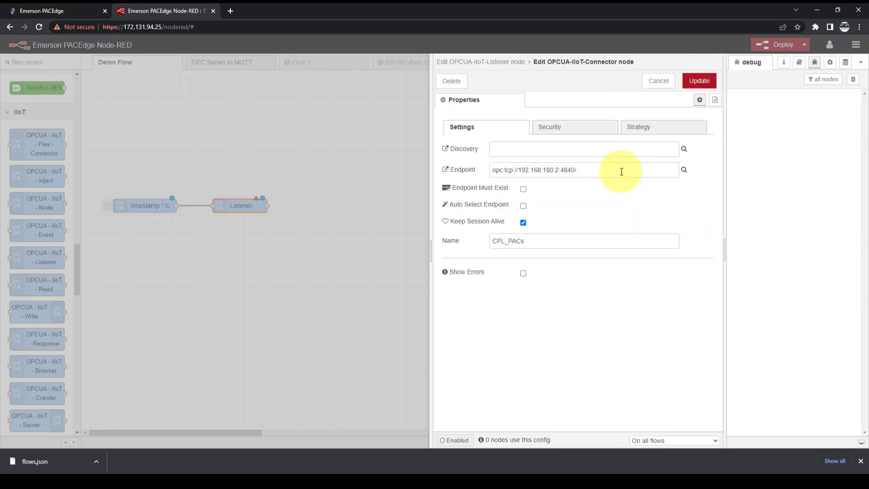
{"action": "left_click", "coordinate": [649, 81]}
{"action": "left_click", "coordinate": [673, 126]}
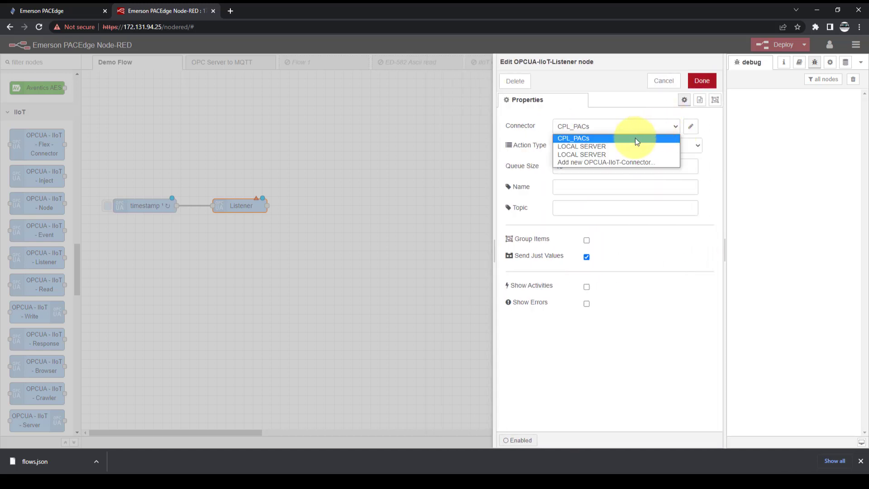
{"action": "left_click", "coordinate": [584, 162]}
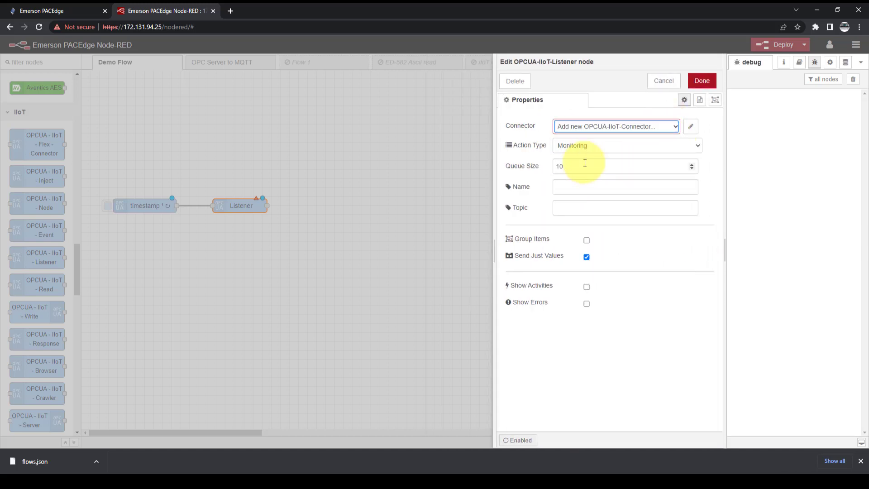
{"action": "left_click", "coordinate": [692, 127]}
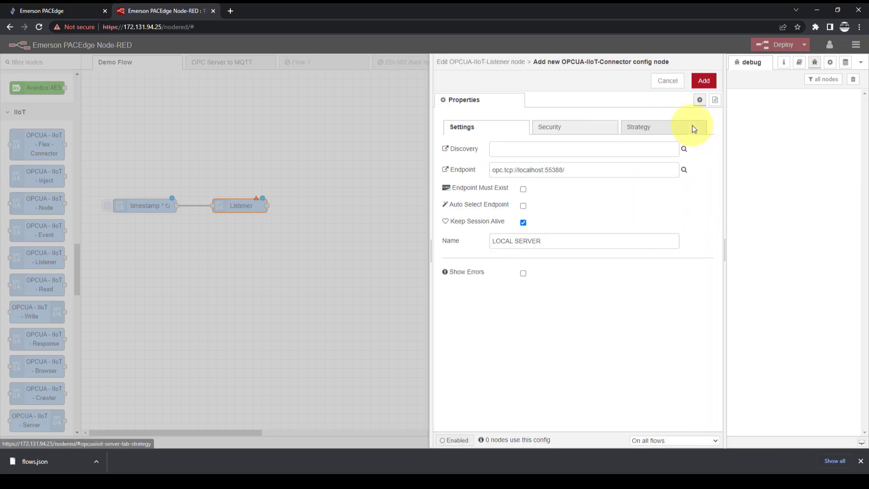
{"action": "triple_click", "coordinate": [562, 170]}
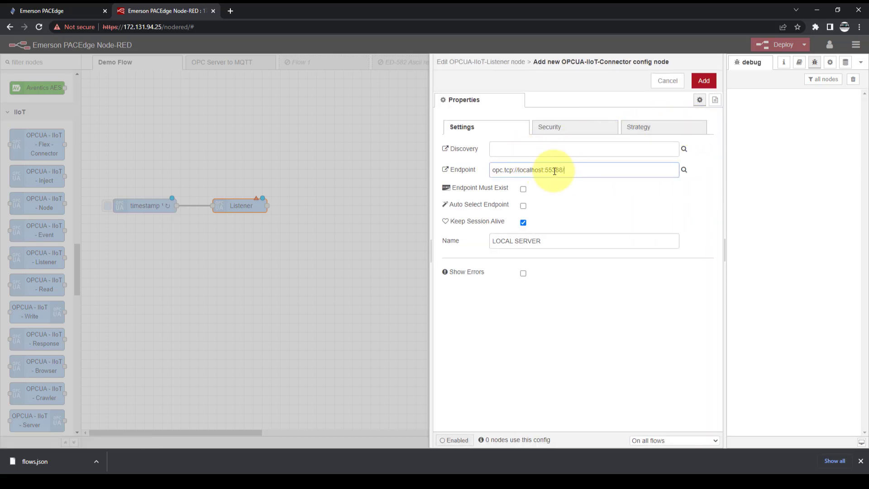
{"action": "left_click_drag", "start_coordinate": [555, 244], "coordinate": [460, 232]}
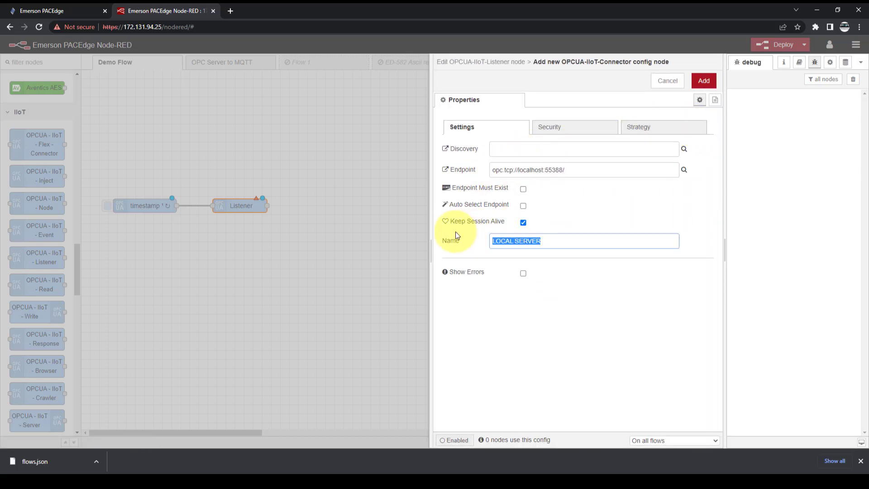
{"action": "type", "text": "Connext S"}
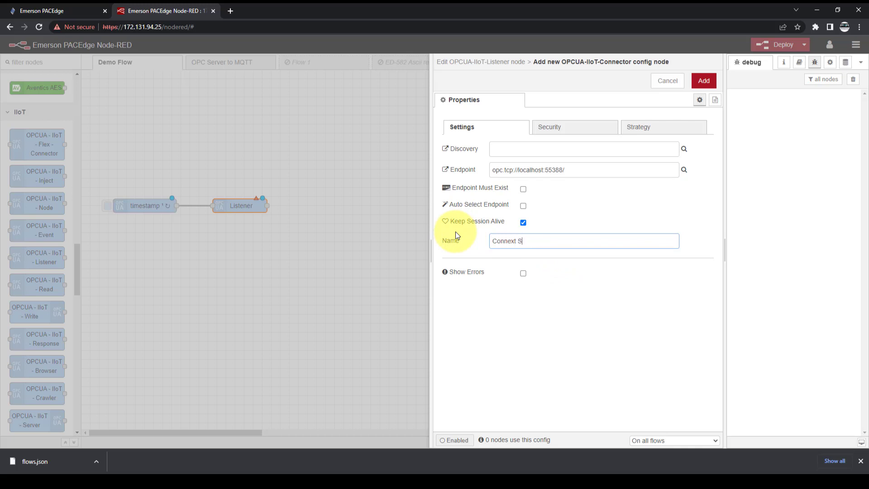
{"action": "type", "text": "erver"}
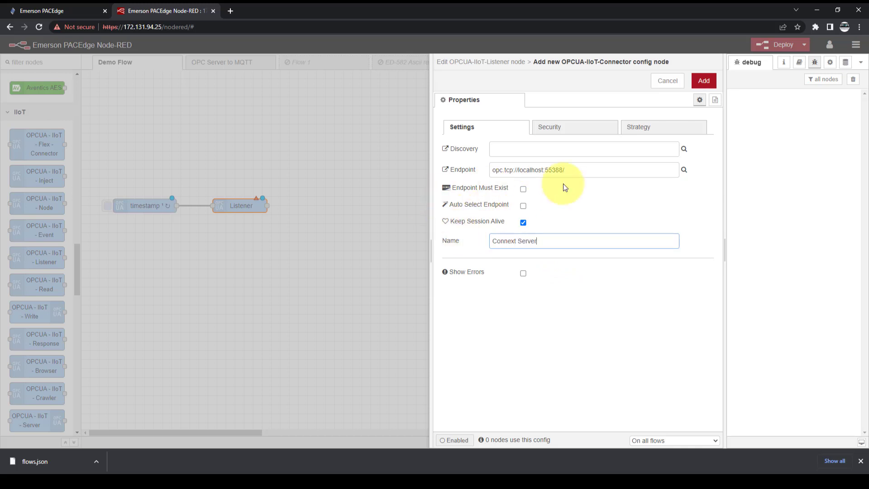
- Set the connector's endpoint to opc.tcp://172.131.94.25:62841, add the connector and save the Listener node
{"action": "left_click_drag", "start_coordinate": [564, 169], "coordinate": [521, 170]}
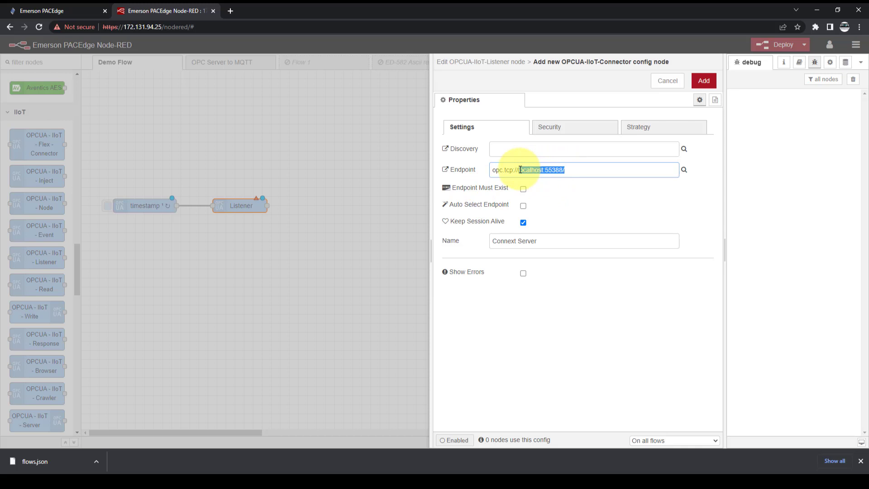
{"action": "key", "text": "BackSpace"}
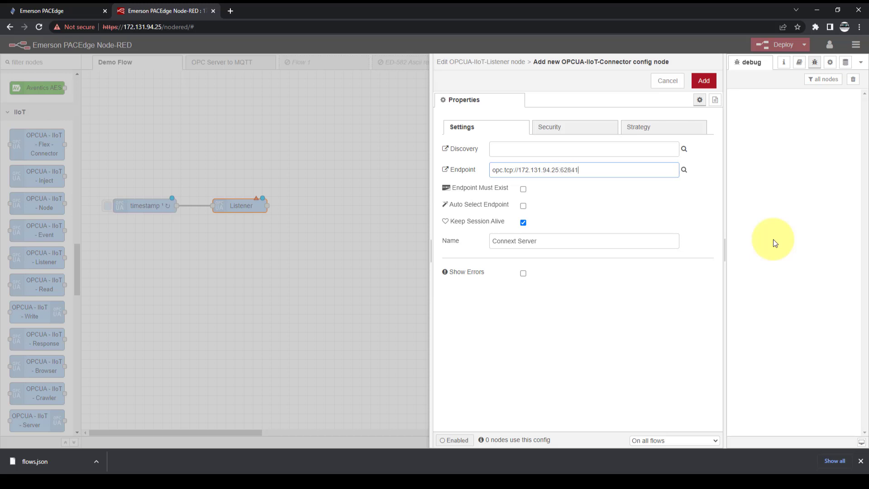
{"action": "left_click", "coordinate": [704, 81]}
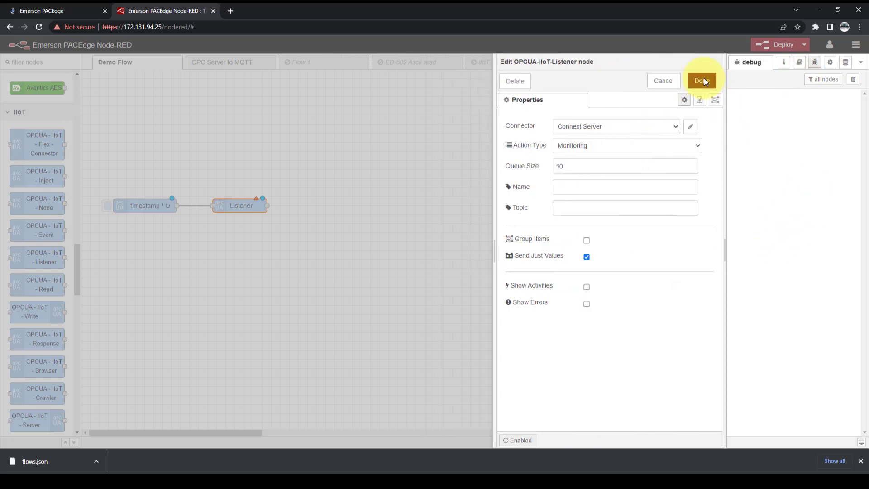
{"action": "left_click", "coordinate": [703, 81]}
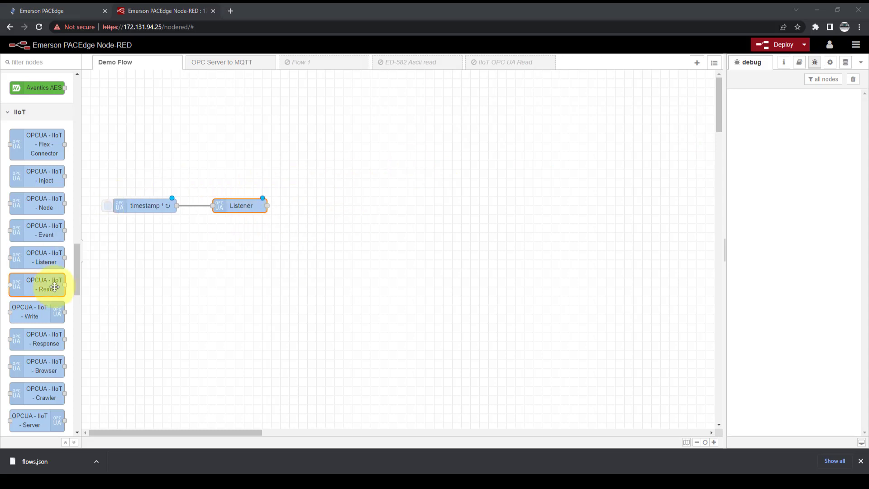
- Place a debug node after the Listener, wire the Listener's output to it and deploy the flow
{"action": "left_click_drag", "start_coordinate": [75, 271], "coordinate": [91, 89]}
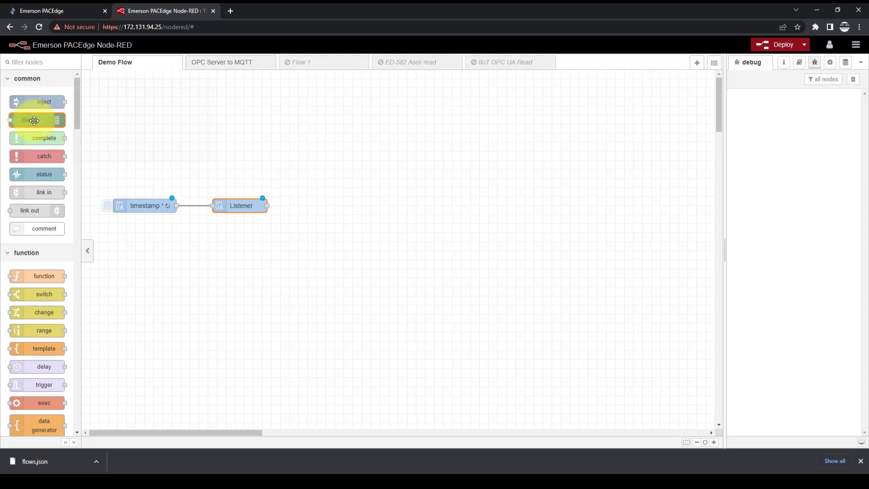
{"action": "left_click_drag", "start_coordinate": [27, 120], "coordinate": [346, 204]}
{"action": "left_click_drag", "start_coordinate": [268, 206], "coordinate": [312, 205]}
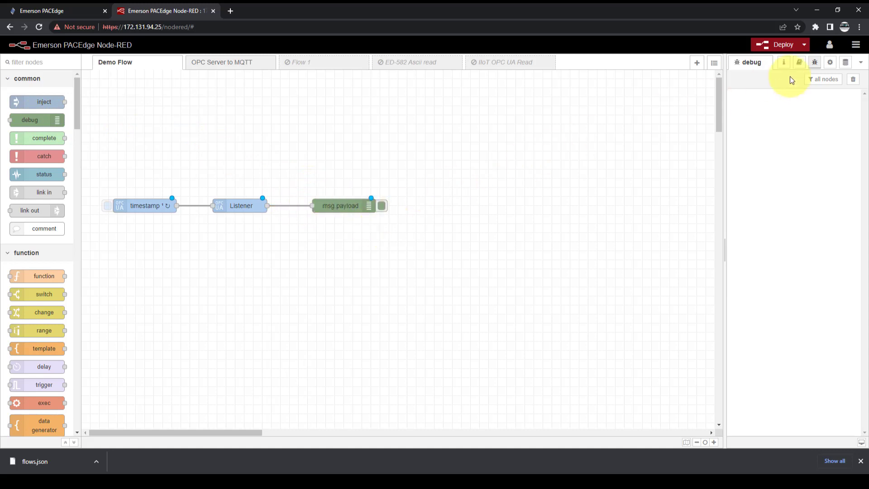
{"action": "left_click", "coordinate": [775, 47]}
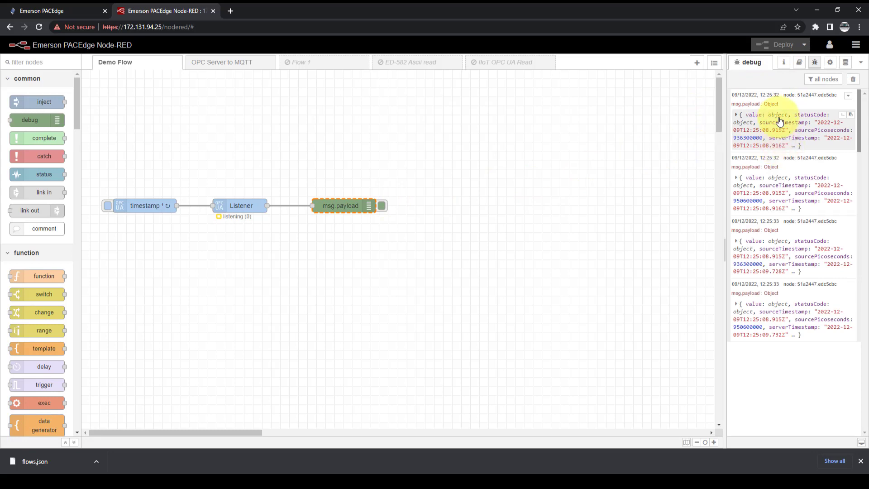
- Expand the value objects of two consecutive debug messages to read the tag values, and clear the debug messages
{"action": "scroll", "coordinate": [781, 150], "scroll_direction": "down", "scroll_amount": 1}
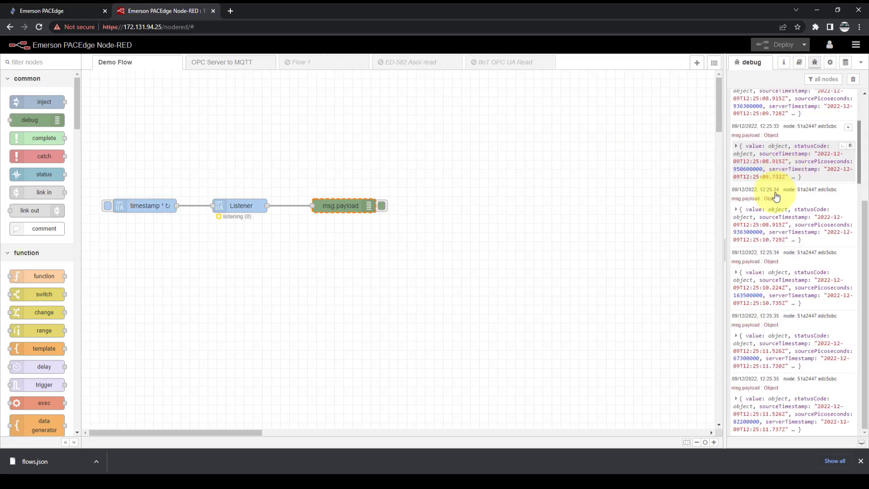
{"action": "left_click", "coordinate": [736, 210]}
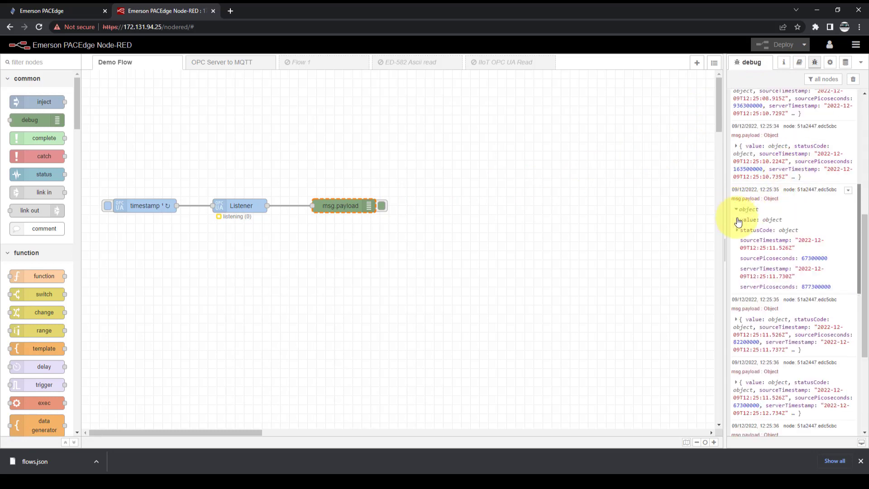
{"action": "left_click", "coordinate": [738, 220]}
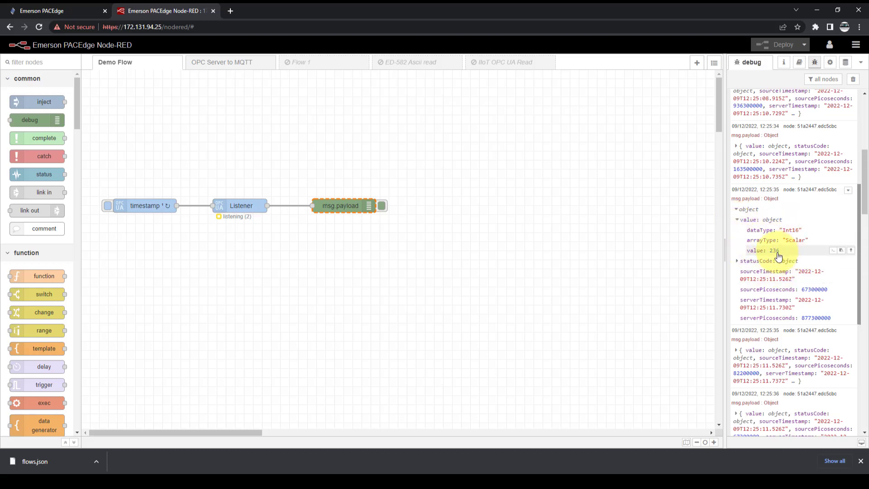
{"action": "left_click", "coordinate": [740, 354]}
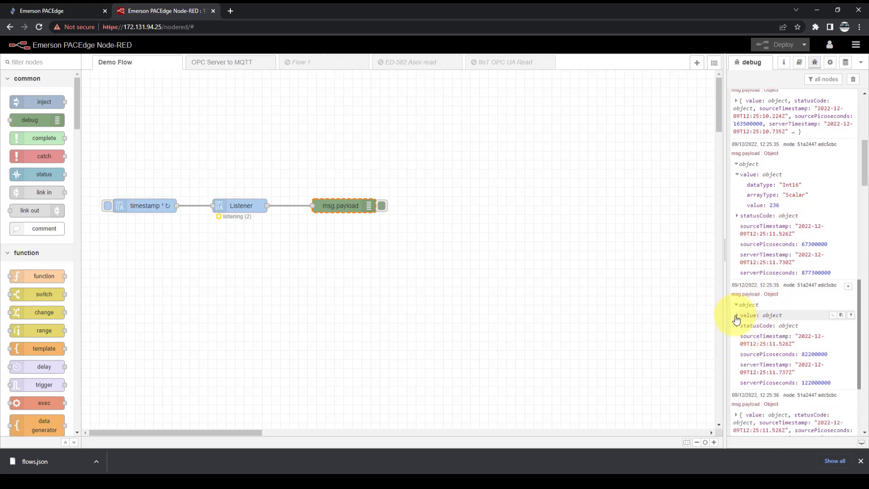
{"action": "left_click", "coordinate": [738, 315]}
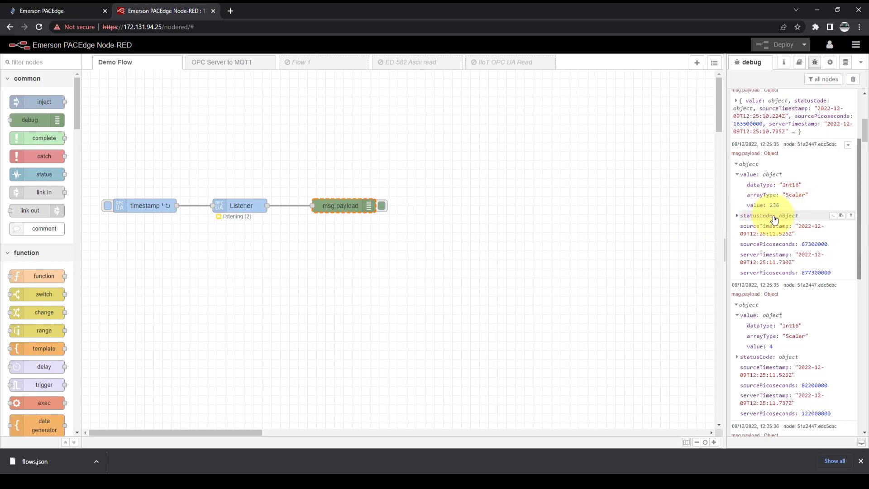
{"action": "left_click", "coordinate": [854, 80]}
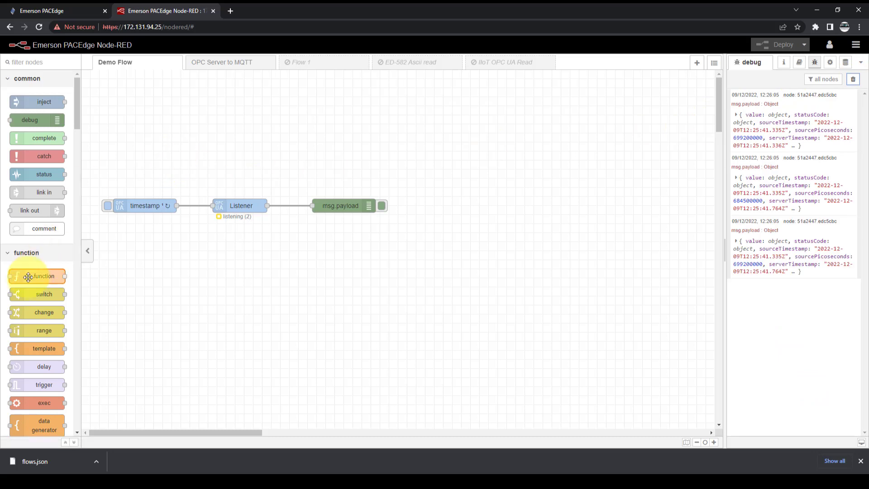
- Replace the msg.payload debug node with a function node and wire the Listener's output to it
{"action": "left_click_drag", "start_coordinate": [35, 276], "coordinate": [301, 248]}
{"action": "left_click", "coordinate": [381, 206]}
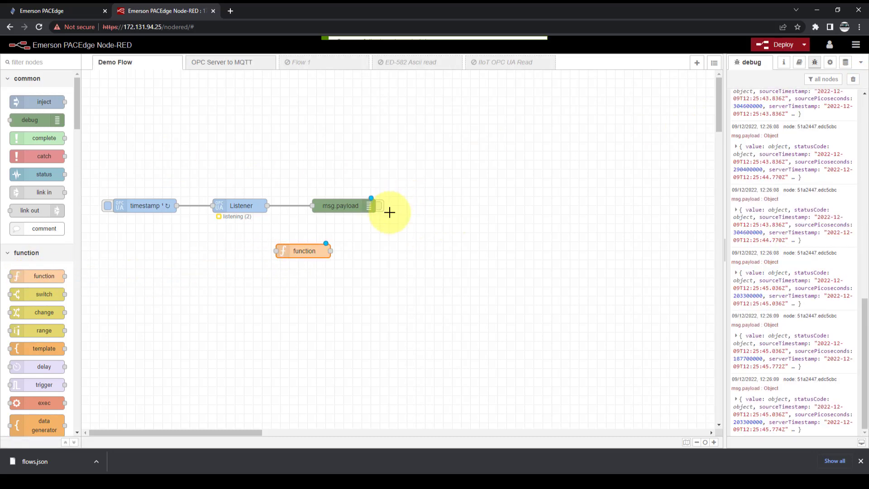
{"action": "left_click", "coordinate": [341, 209]}
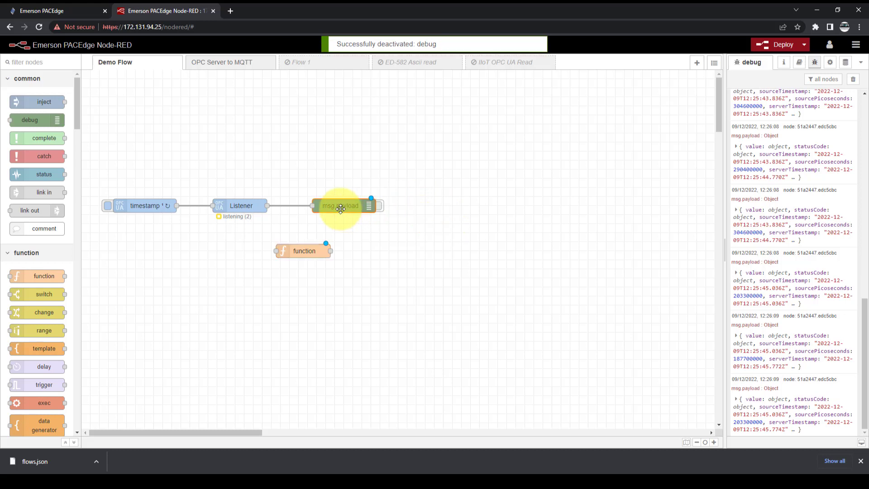
{"action": "key", "text": "Delete"}
{"action": "left_click_drag", "start_coordinate": [295, 249], "coordinate": [323, 208]}
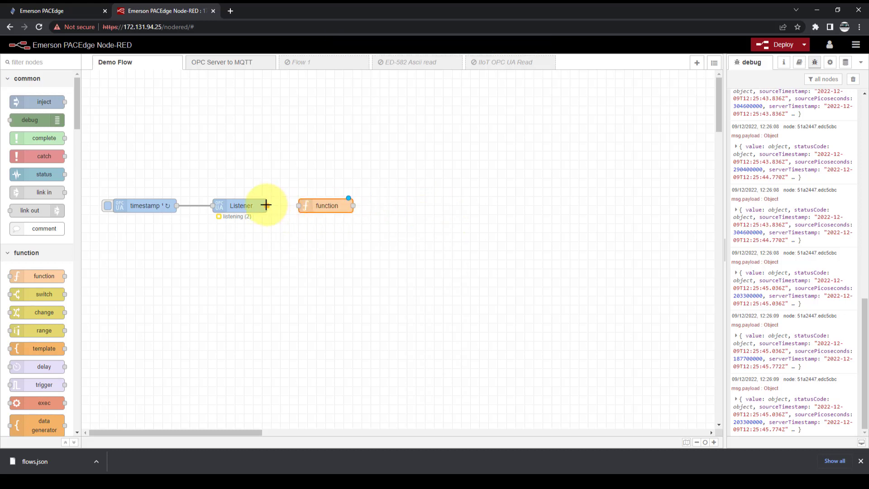
{"action": "left_click_drag", "start_coordinate": [266, 206], "coordinate": [297, 205]}
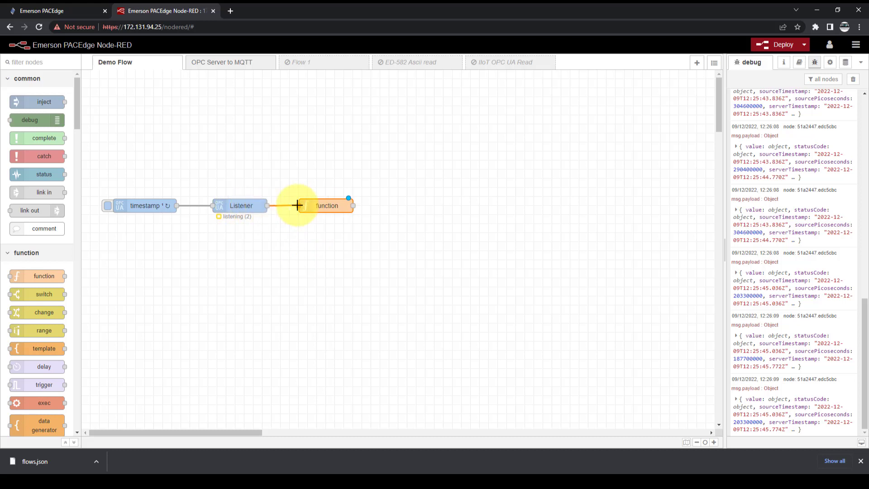
- Replace the function's default message code with an if/else-if on msg.addressSpaceItems[0].nodeId, with empty IDs and topics, sending value to output two and value /10 to output one
{"action": "double_click", "coordinate": [320, 204]}
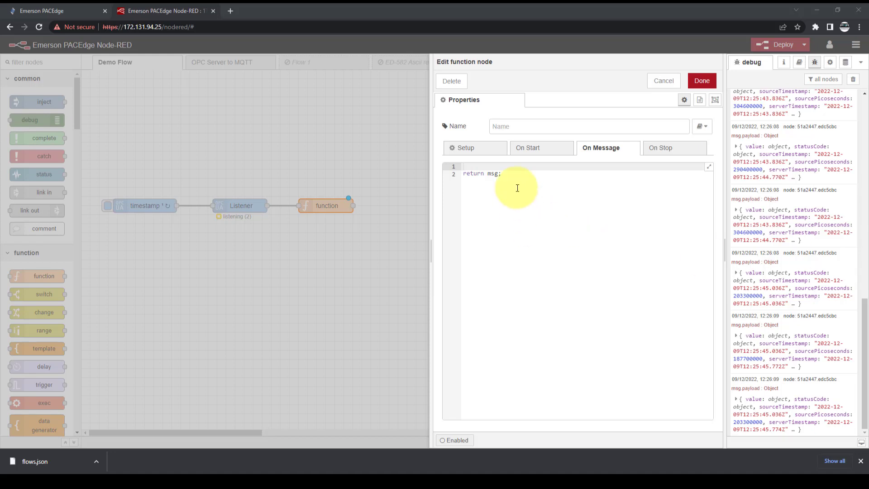
{"action": "left_click_drag", "start_coordinate": [518, 188], "coordinate": [464, 167]}
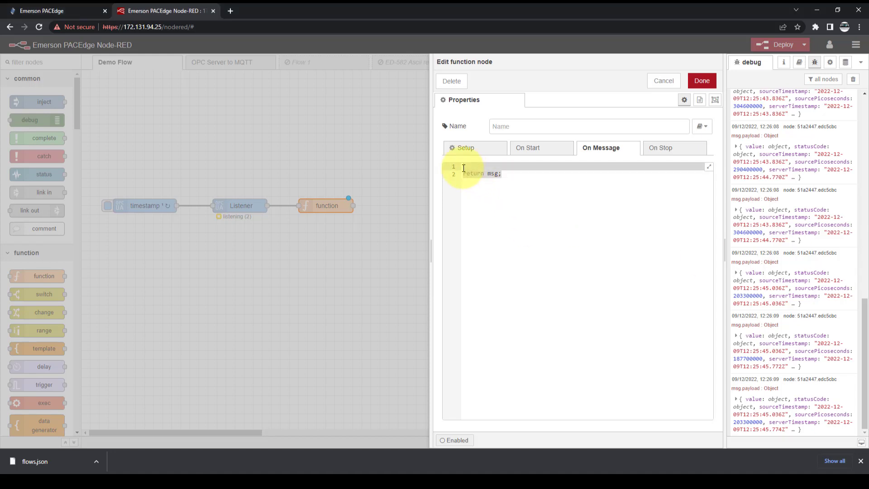
{"action": "key", "text": "BackSpace"}
{"action": "type", "text": "if(msg.addressSpaceItems[0].nodeId == \"\"){     //node.warn(msg.payload.value.value);     var value = msg.payload.value.value;     msg.payload = {};     msg.topic = \"\"     msg.payload = value;     node.send([null,msg]); }else if(msg.addressSpaceItems[0].nodeId == \"\"){     //node.warn(msg.payload.value.value);     var value = msg.payload.value.value;     msg.payload = {};     msg.topic = \"\"     msg.payload = value /10;     node.send([msg,null]); } return;"}
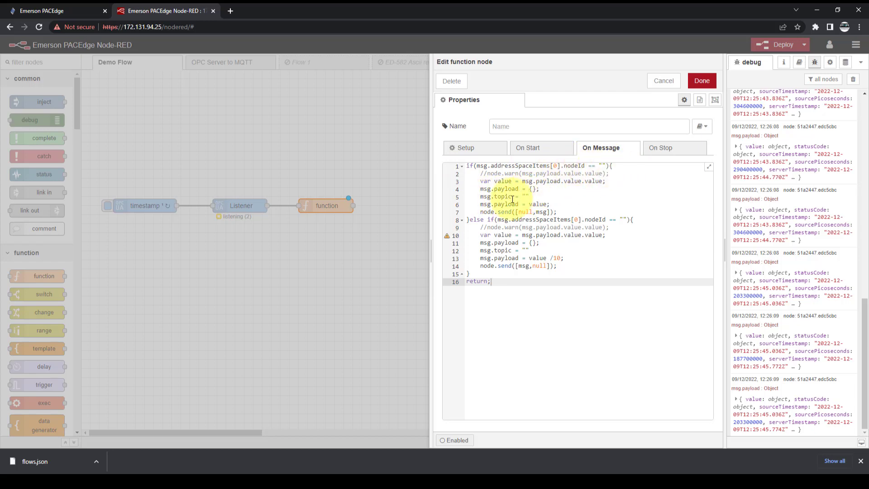
- Set the function node's number of outputs to 2 and save the node
{"action": "left_click", "coordinate": [493, 149]}
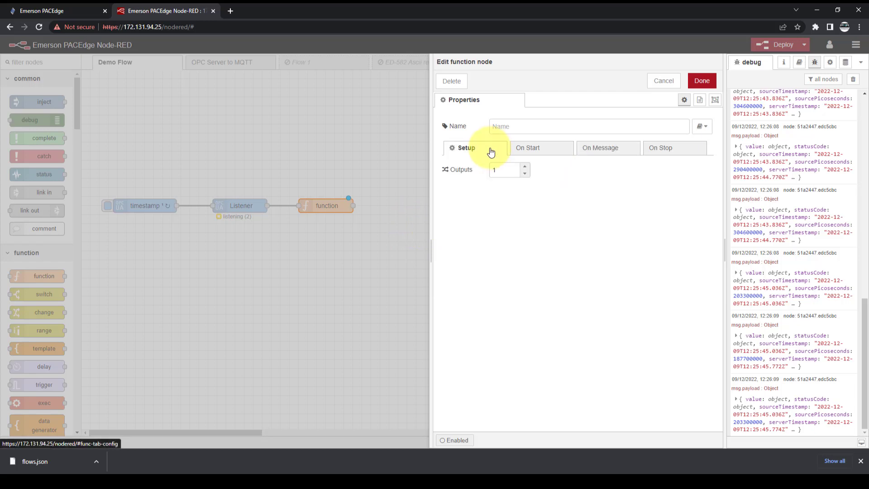
{"action": "left_click", "coordinate": [525, 167]}
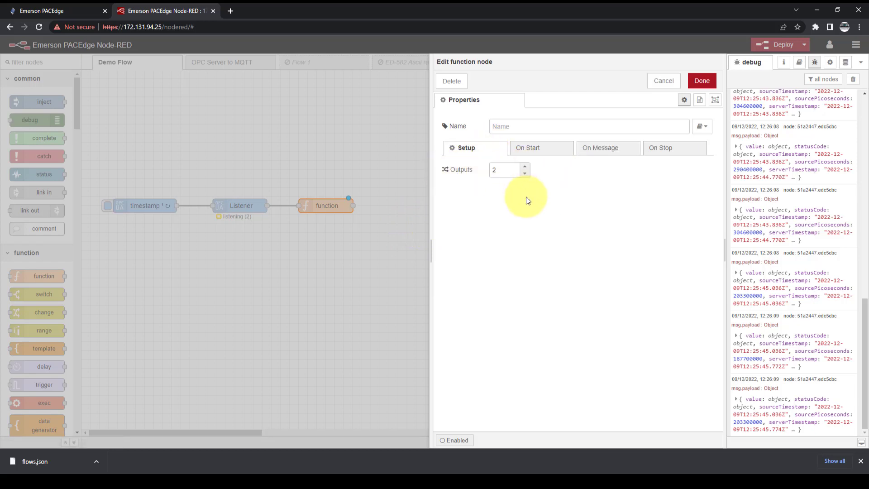
{"action": "left_click", "coordinate": [571, 149]}
{"action": "left_click", "coordinate": [602, 149]}
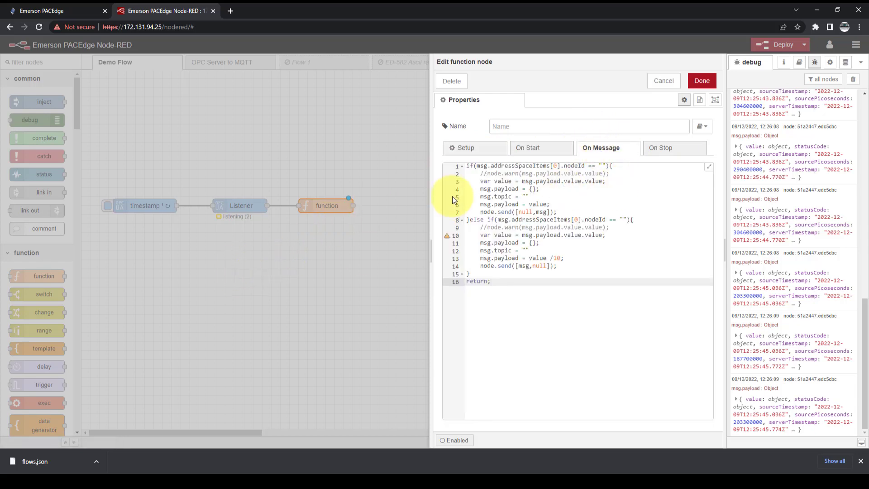
{"action": "key", "text": "ctrl+Return"}
- Copy the Phase1Volts node ID from the inject node's OPC UA nodes and close the node without changing it
{"action": "double_click", "coordinate": [251, 205]}
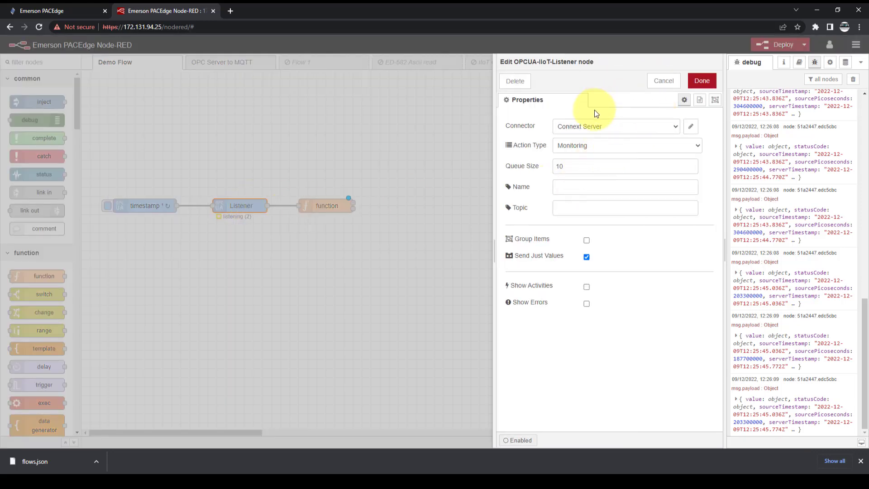
{"action": "key", "text": "ctrl+Return"}
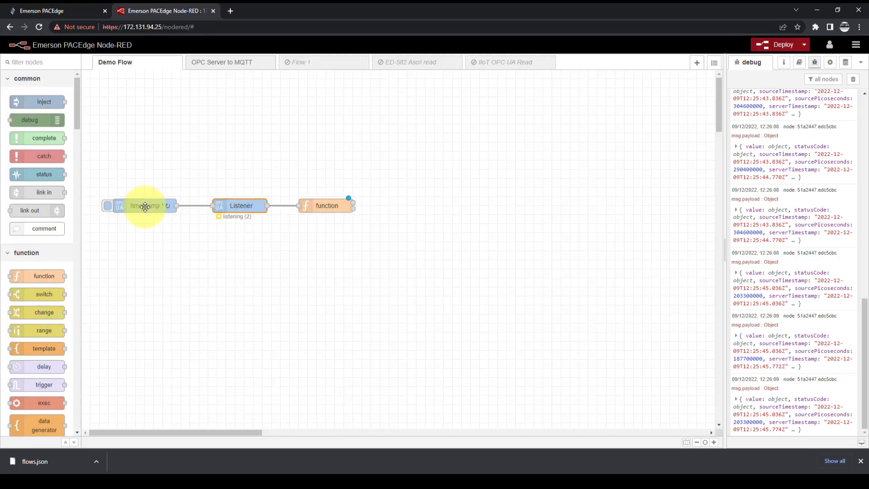
{"action": "double_click", "coordinate": [145, 207]}
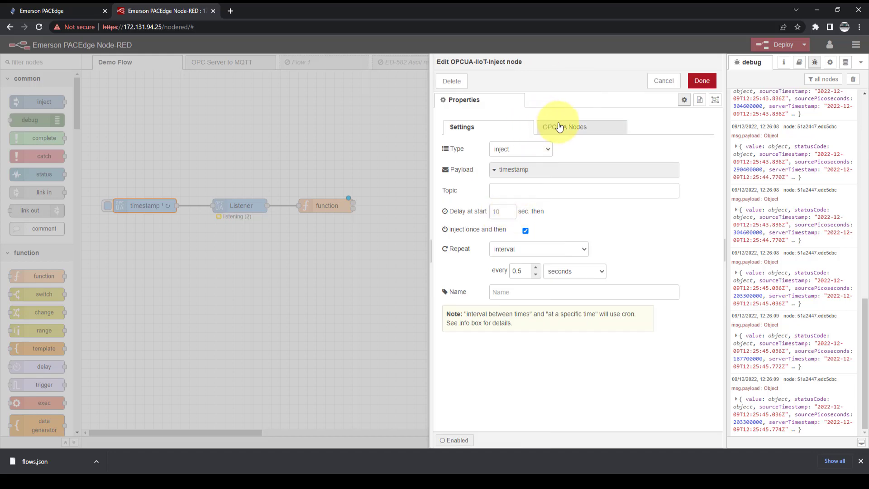
{"action": "left_click", "coordinate": [559, 128]}
{"action": "triple_click", "coordinate": [598, 156]}
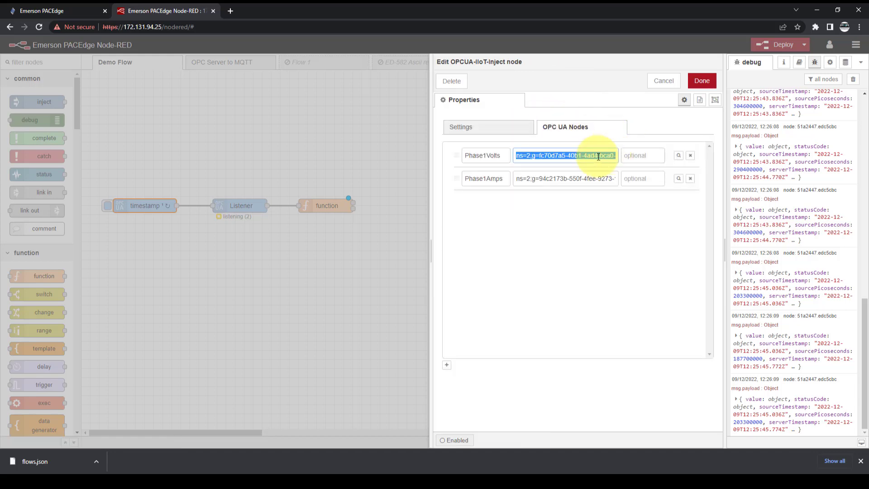
{"action": "right_click", "coordinate": [598, 156]}
{"action": "left_click", "coordinate": [622, 189]}
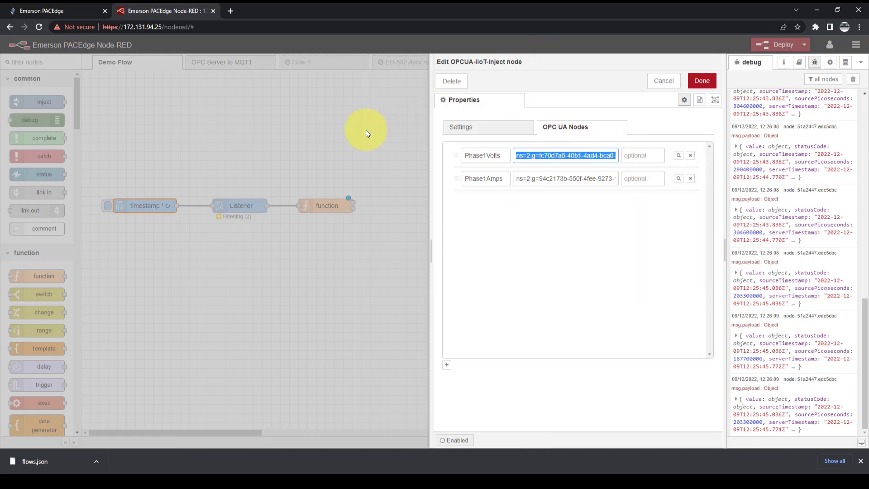
{"action": "key", "text": "Escape"}
- Paste ns=2;g=fc70d7a5-40b1-4ad4-bca0-da32d742e35d into the function's first nodeId comparison, set that branch's msg.topic to "Phase1Volts" and save the node
{"action": "left_click", "coordinate": [321, 205]}
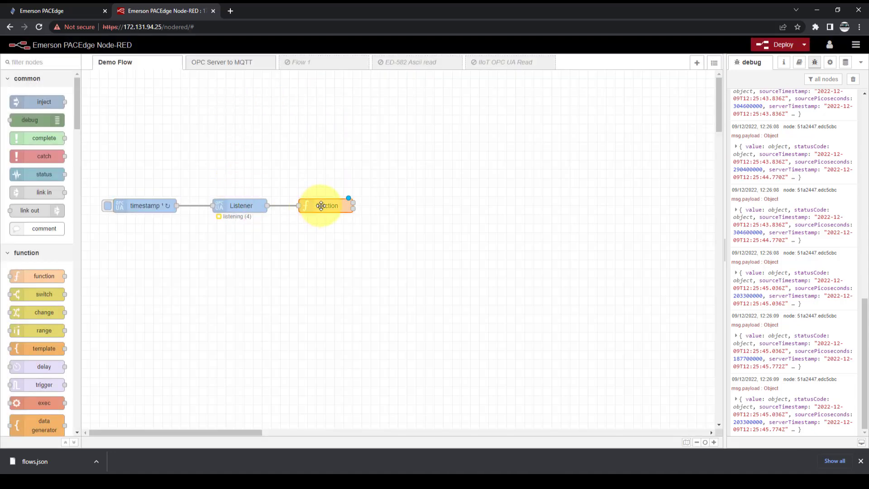
{"action": "double_click", "coordinate": [321, 206]}
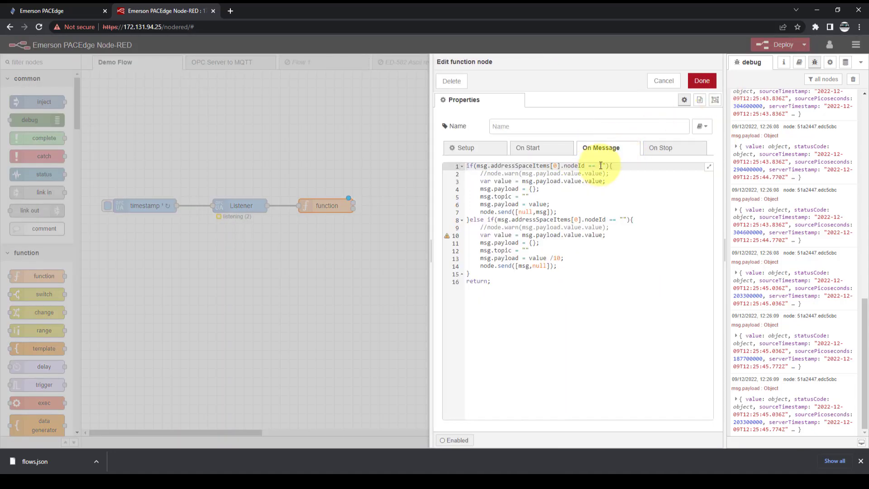
{"action": "left_click", "coordinate": [603, 166]}
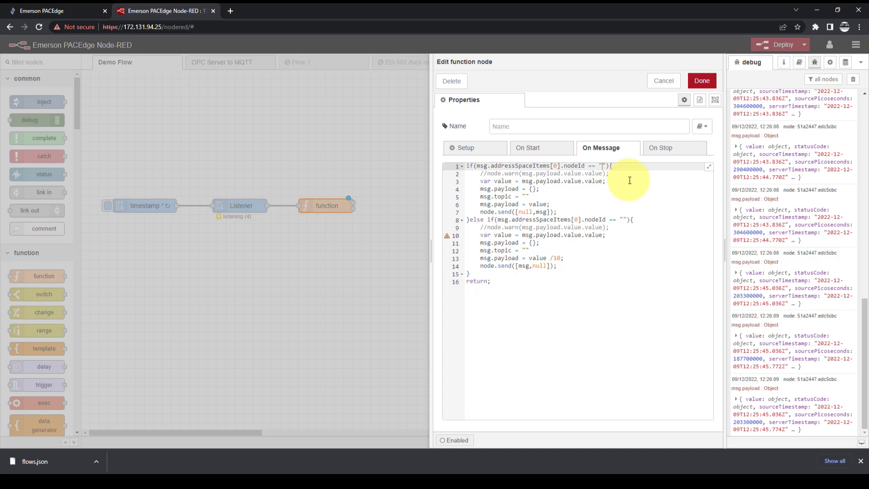
{"action": "key", "text": "ctrl+v"}
{"action": "left_click_drag", "start_coordinate": [560, 416], "coordinate": [484, 416]}
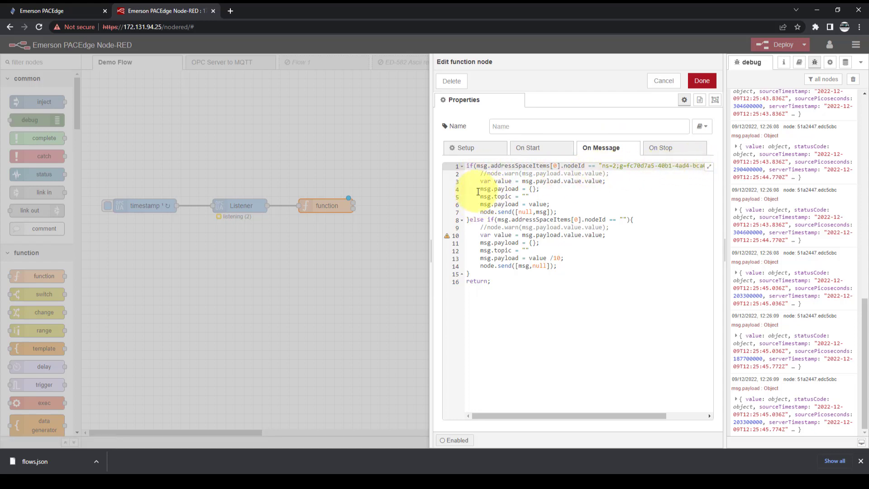
{"action": "left_click", "coordinate": [521, 190]}
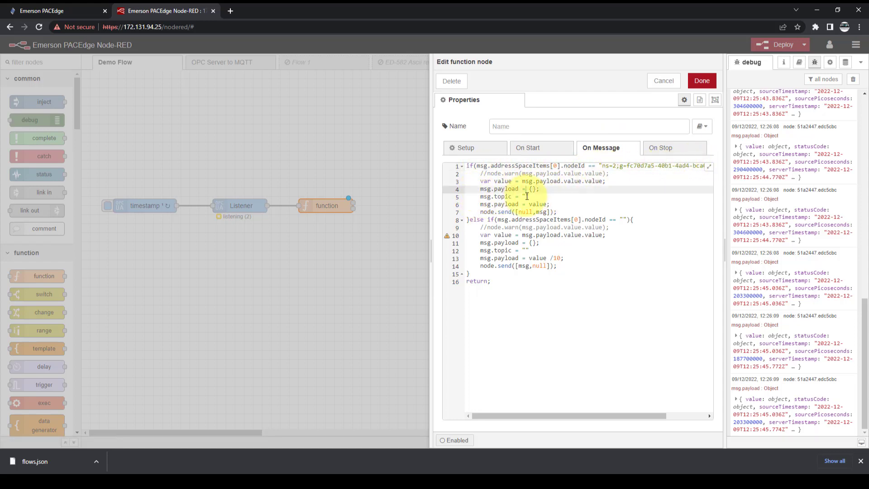
{"action": "left_click", "coordinate": [527, 195]}
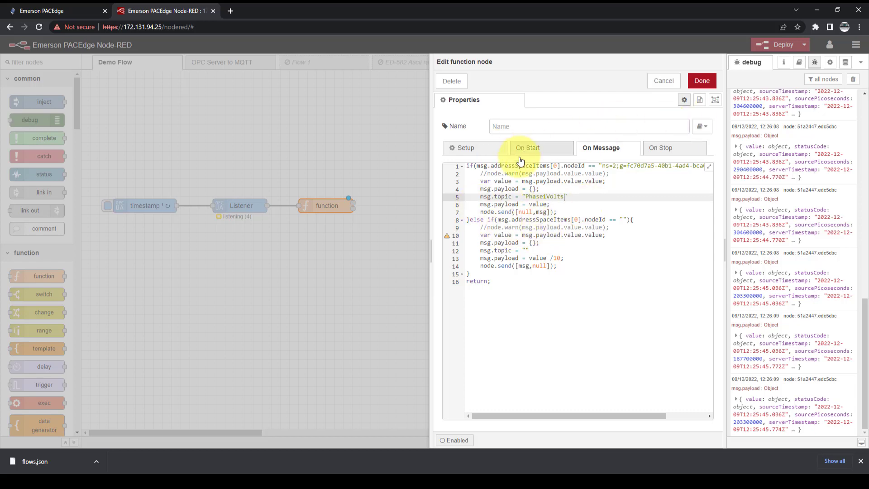
{"action": "left_click", "coordinate": [349, 224]}
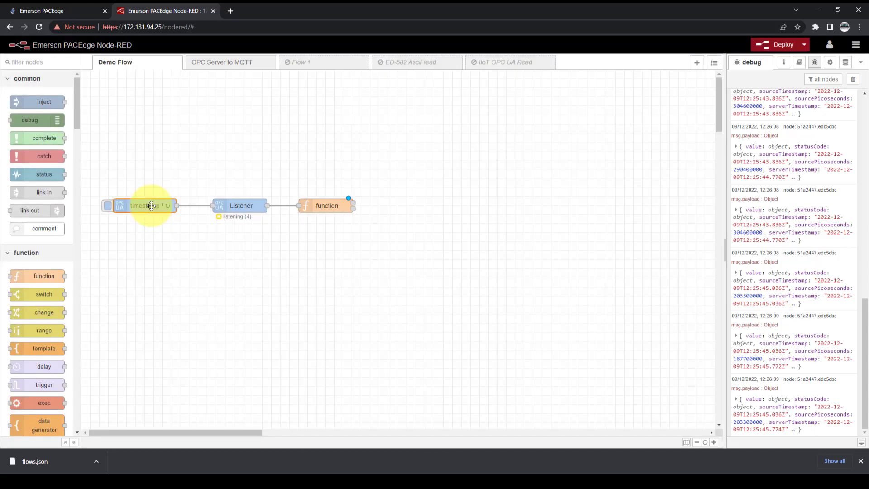
- Copy the Phase1Amps node ID from the inject node's OPC UA nodes
{"action": "double_click", "coordinate": [152, 206]}
{"action": "left_click", "coordinate": [605, 128]}
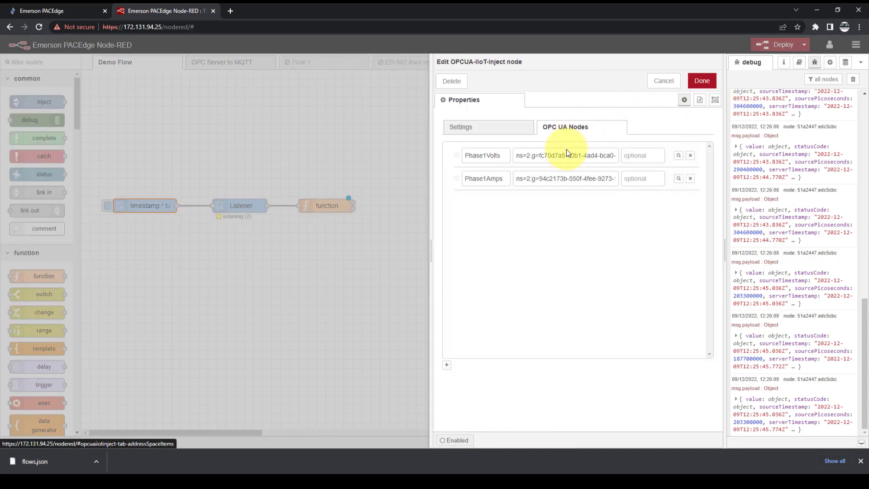
{"action": "triple_click", "coordinate": [564, 180]}
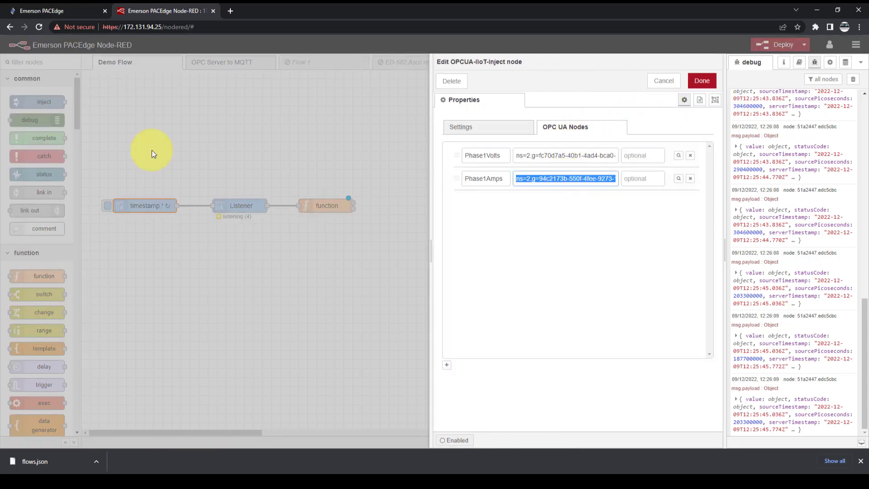
- Paste ns=2;g=94c2173b-550f-4fee-9273-1ce414ae0135 into the function's else-if nodeId comparison and set that branch's msg.topic to "Phase1Amps"
{"action": "left_click", "coordinate": [335, 207]}
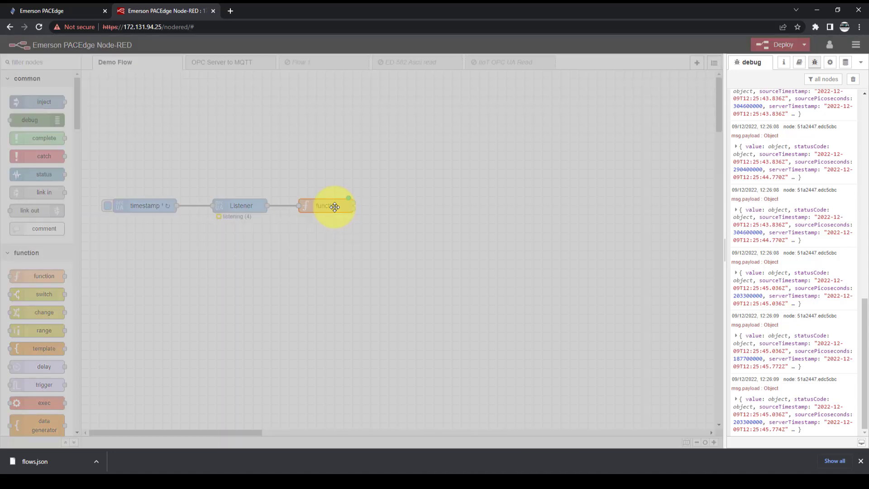
{"action": "double_click", "coordinate": [334, 205]}
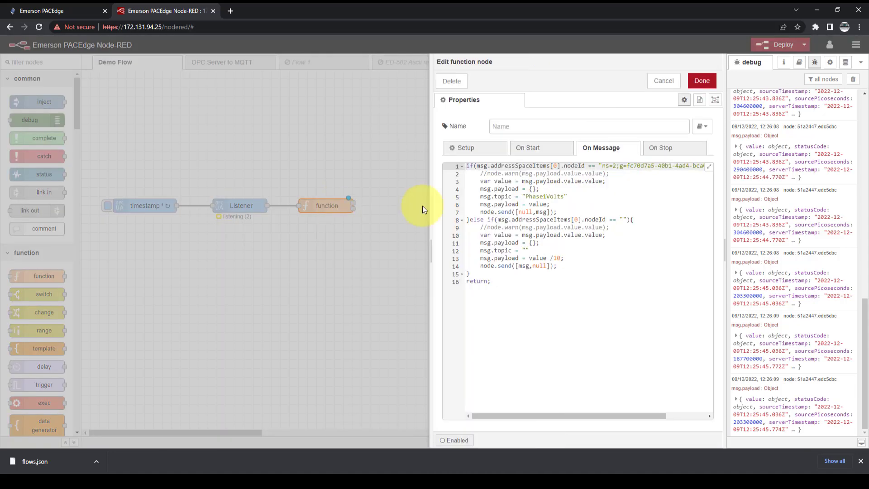
{"action": "left_click", "coordinate": [623, 219]}
{"action": "type", "text": "ns=2;g=94c2173b-550f-4fee-9273-1ce414ae0135"}
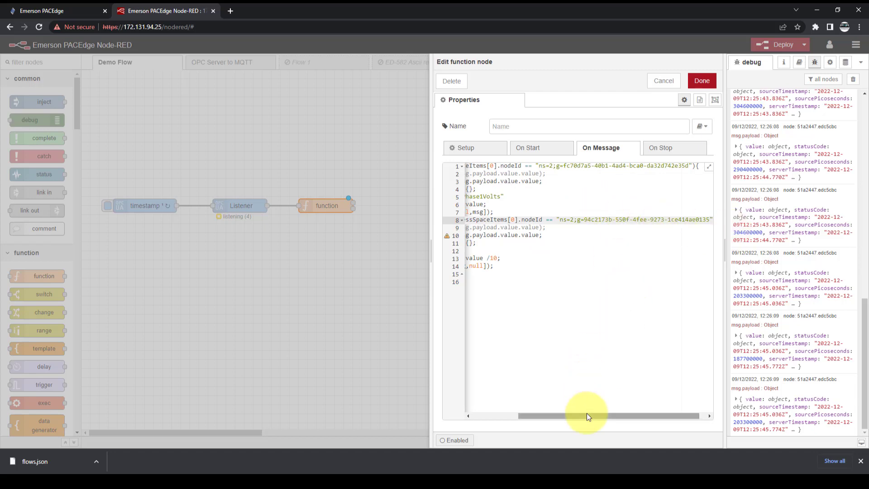
{"action": "left_click_drag", "start_coordinate": [588, 415], "coordinate": [533, 420]}
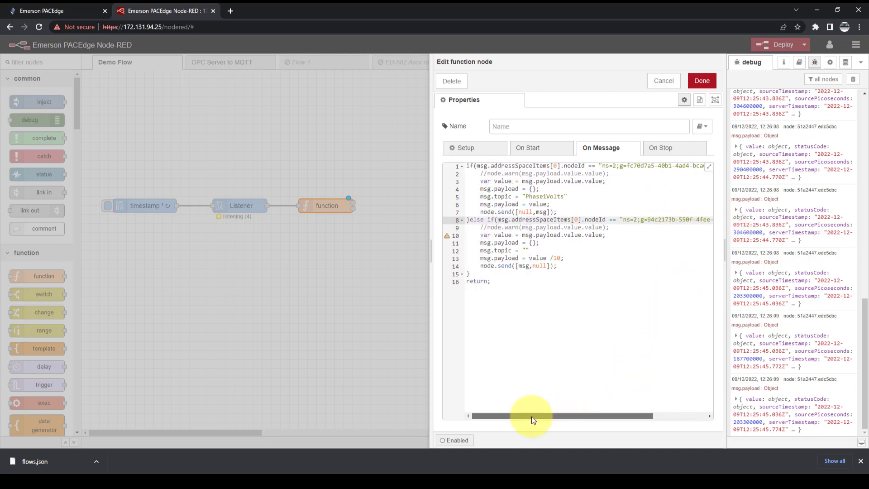
{"action": "left_click", "coordinate": [527, 250]}
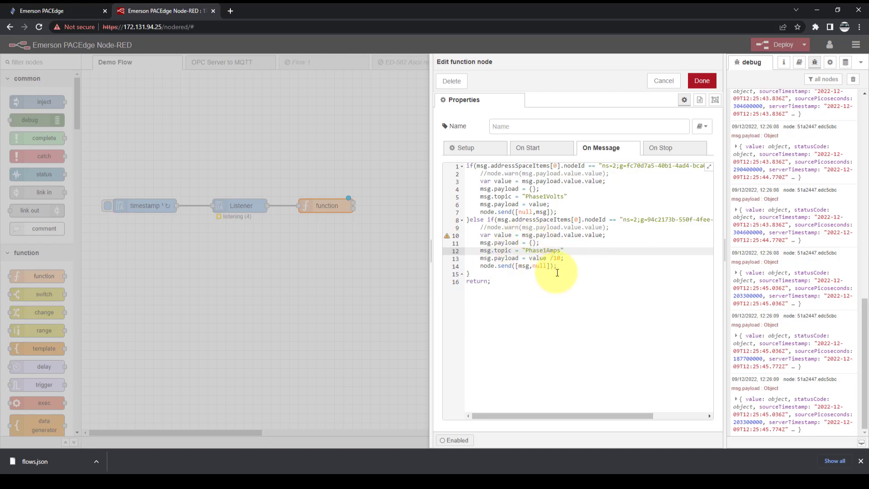
- Save the function node and wire a new debug node to each of its two outputs
{"action": "left_click", "coordinate": [702, 82]}
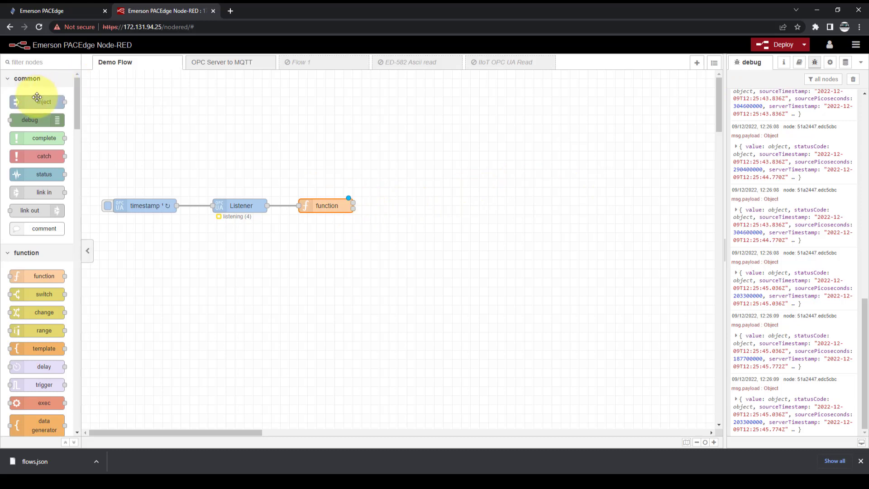
{"action": "left_click_drag", "start_coordinate": [35, 122], "coordinate": [432, 169]}
{"action": "left_click_drag", "start_coordinate": [23, 123], "coordinate": [439, 214]}
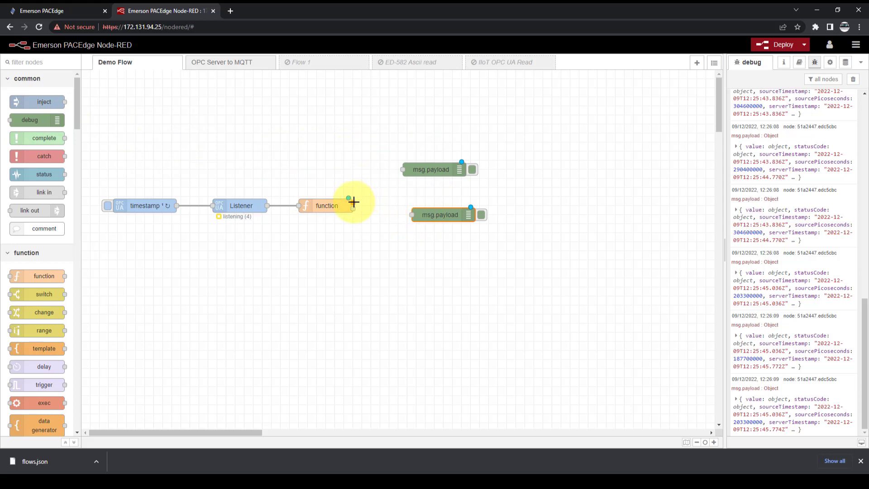
{"action": "left_click_drag", "start_coordinate": [354, 202], "coordinate": [403, 169]}
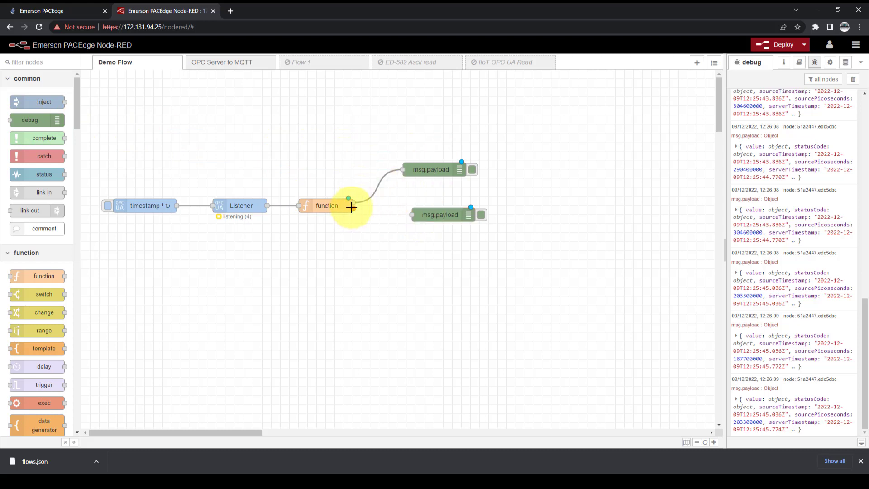
{"action": "left_click_drag", "start_coordinate": [352, 207], "coordinate": [413, 215]}
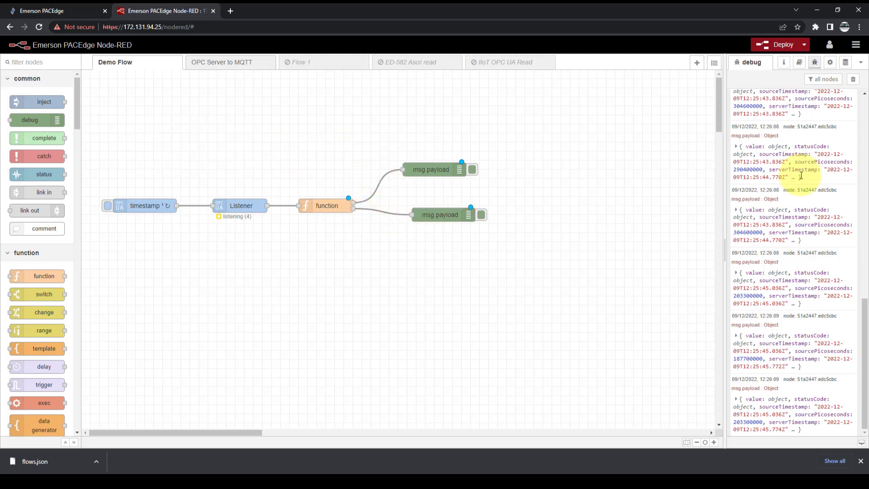
- Deploy the flow and clear the old debug messages
{"action": "left_click", "coordinate": [778, 45]}
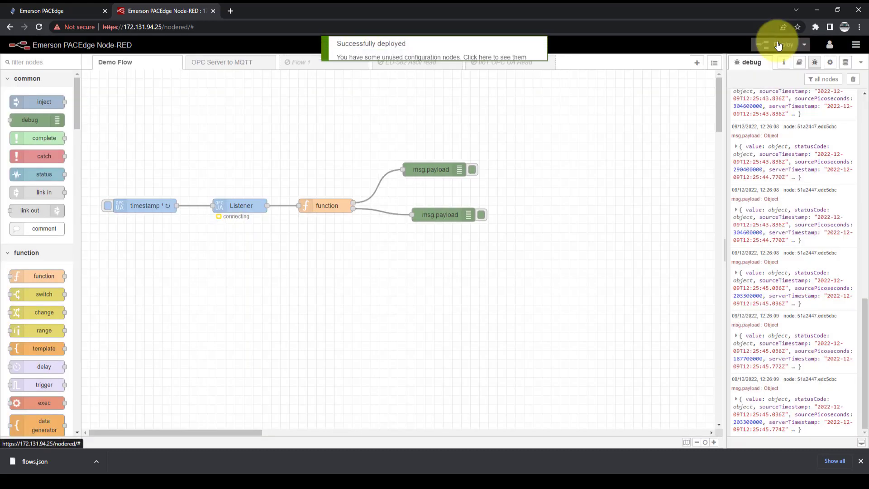
{"action": "left_click", "coordinate": [853, 79]}
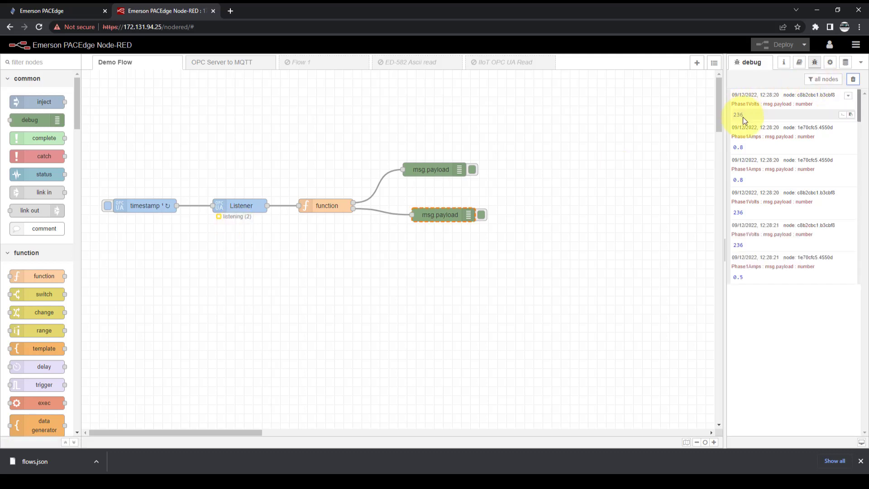
- Check the function's outputs separately, with only the first output's debug node active on cleared messages and with only the second output's debug node active
{"action": "left_click", "coordinate": [481, 215]}
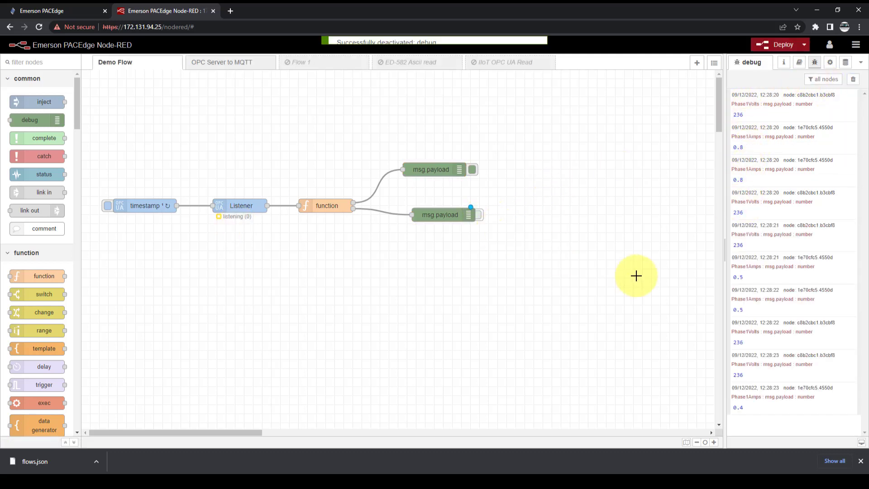
{"action": "left_click", "coordinate": [853, 79]}
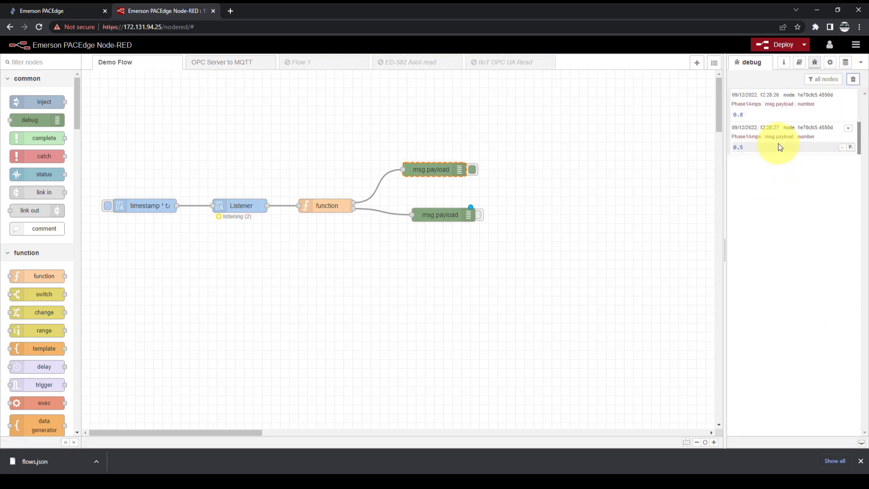
{"action": "left_click", "coordinate": [472, 170]}
{"action": "left_click", "coordinate": [479, 215]}
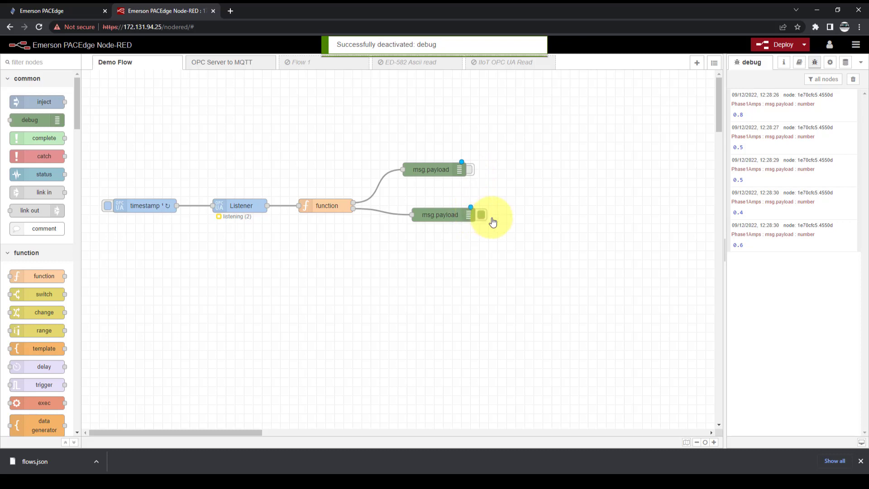